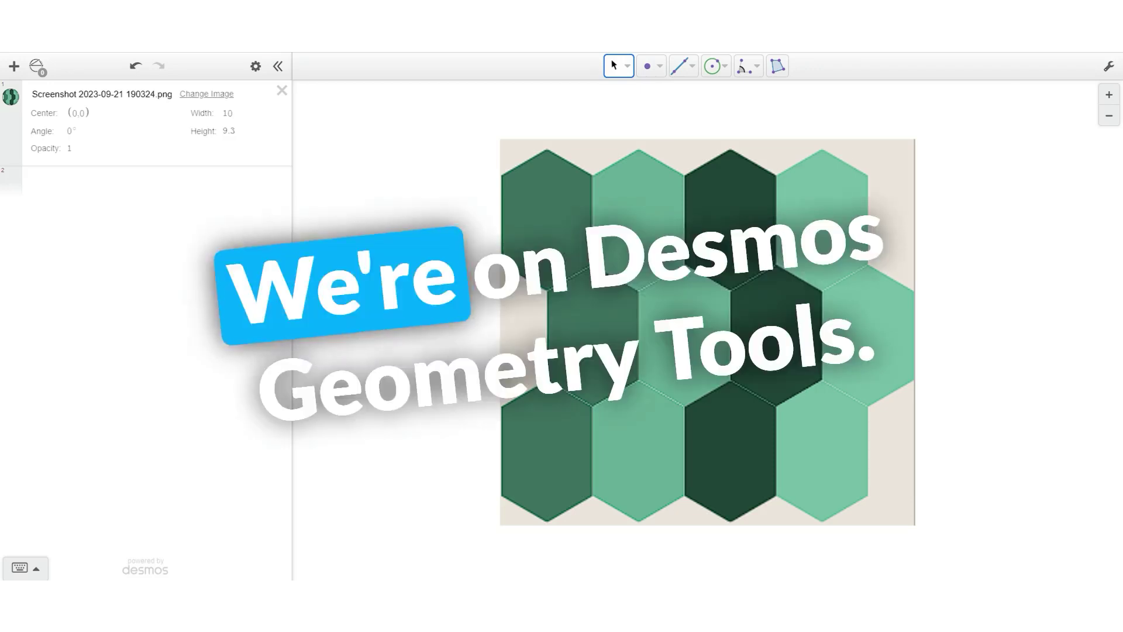
Step: Lower the hexagon tessellation image's opacity from 1 to .5
left_click(933, 135)
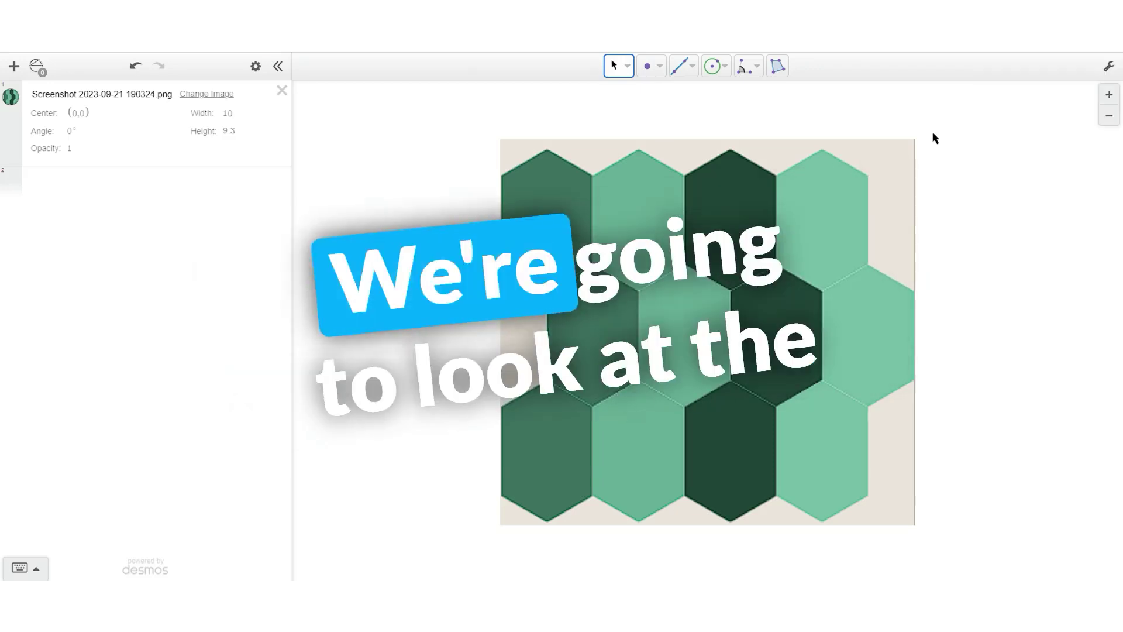
left_click(16, 68)
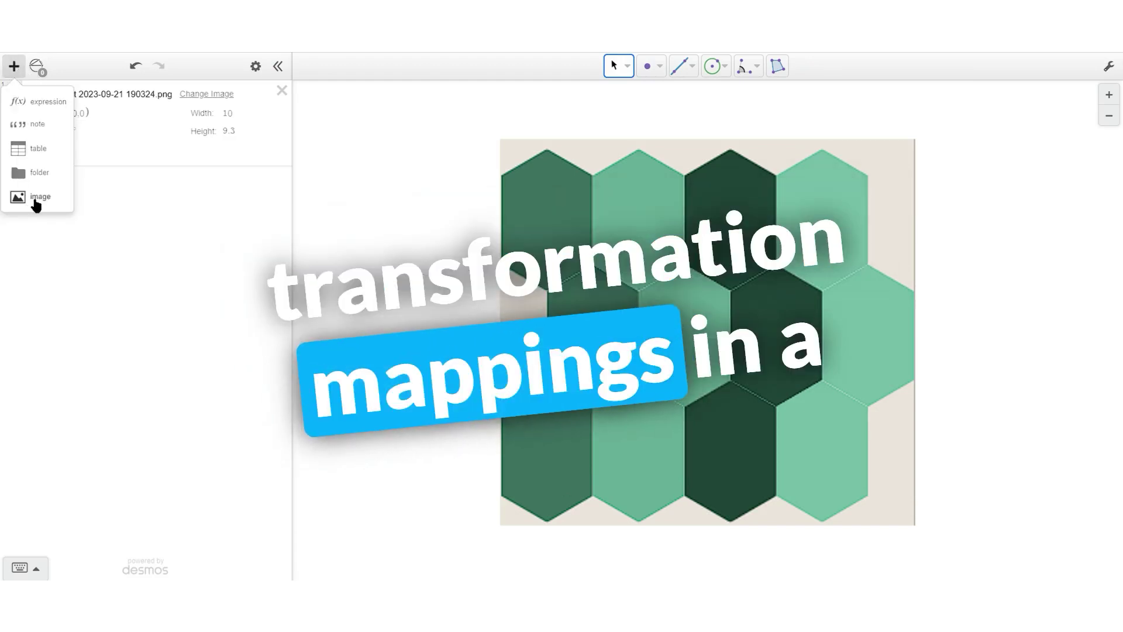
left_click(76, 152)
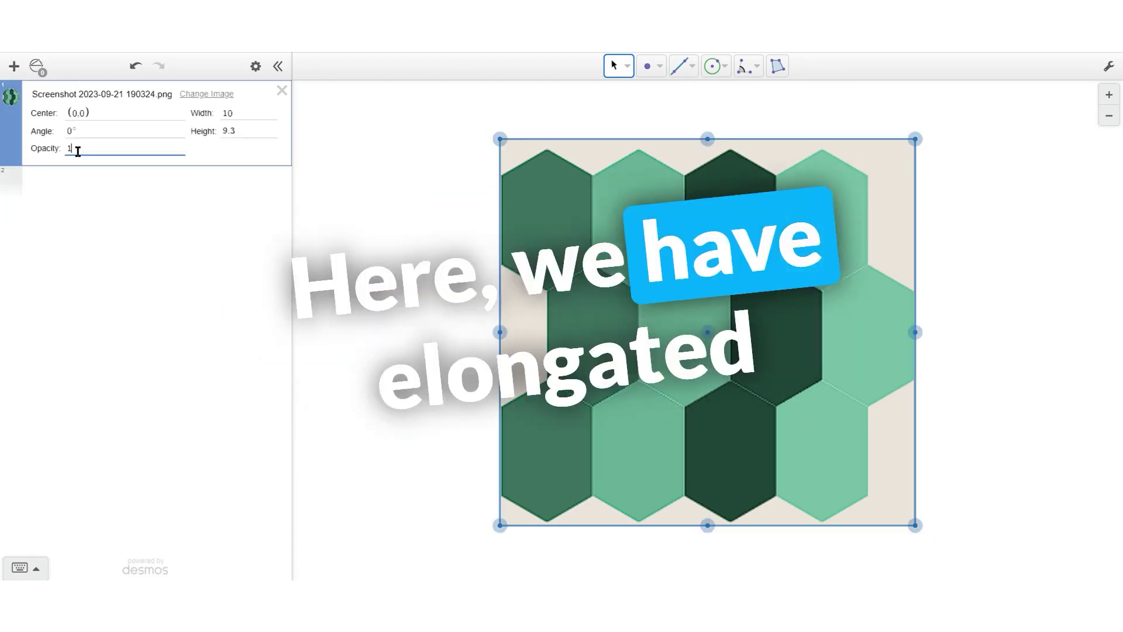
key("BackSpace")
type(".5")
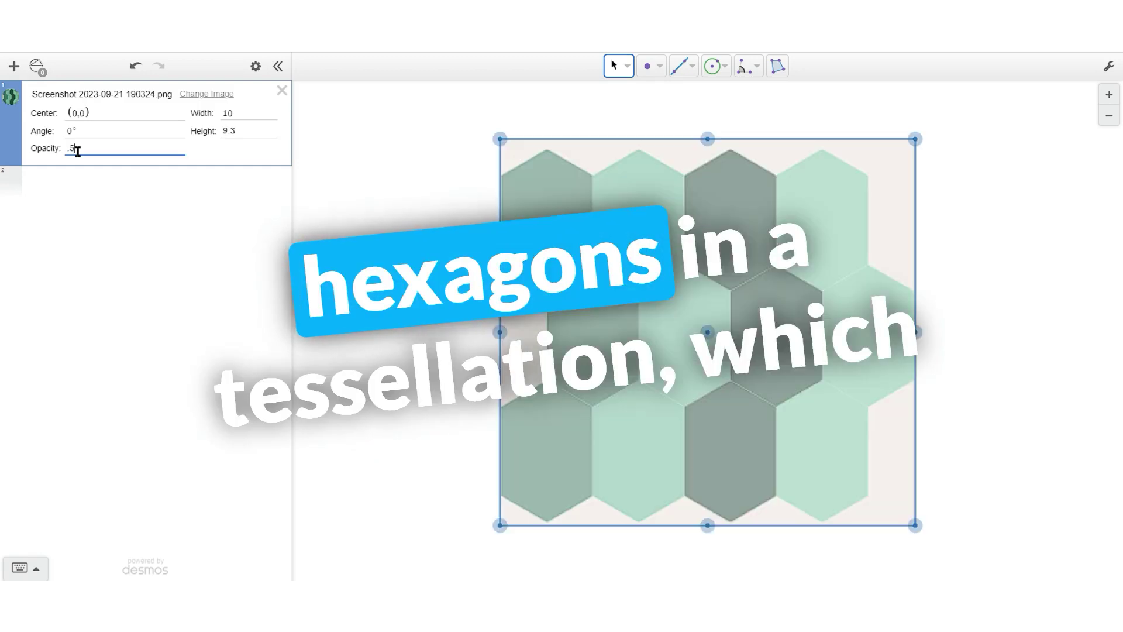
key("Return")
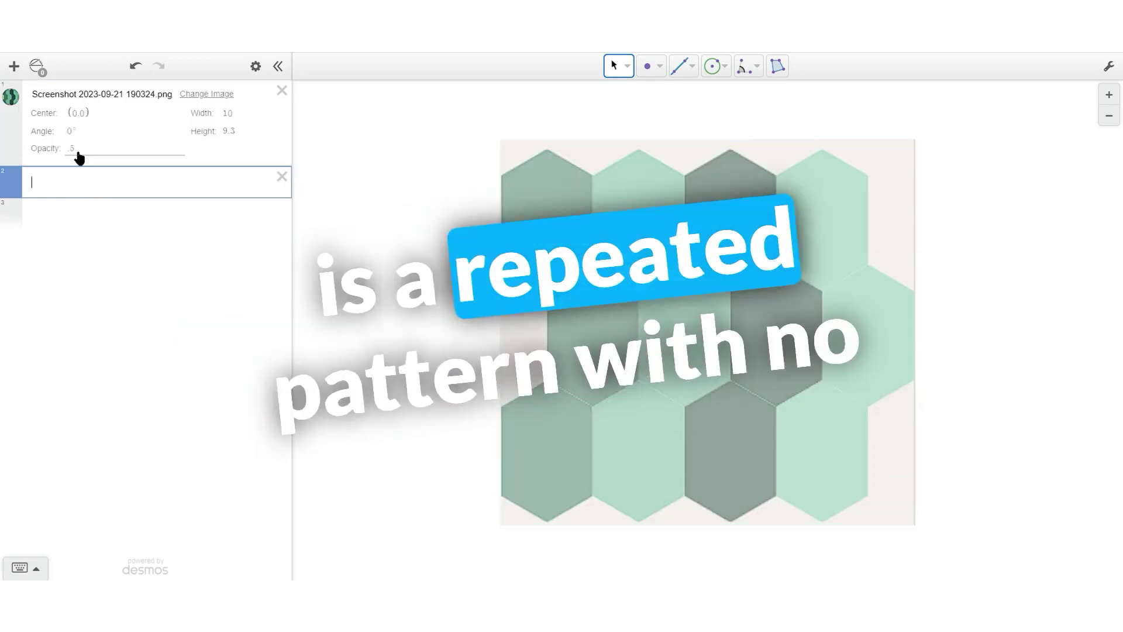
Step: Trace the top-left hexagon tile with a six-vertex polygon
left_click(777, 65)
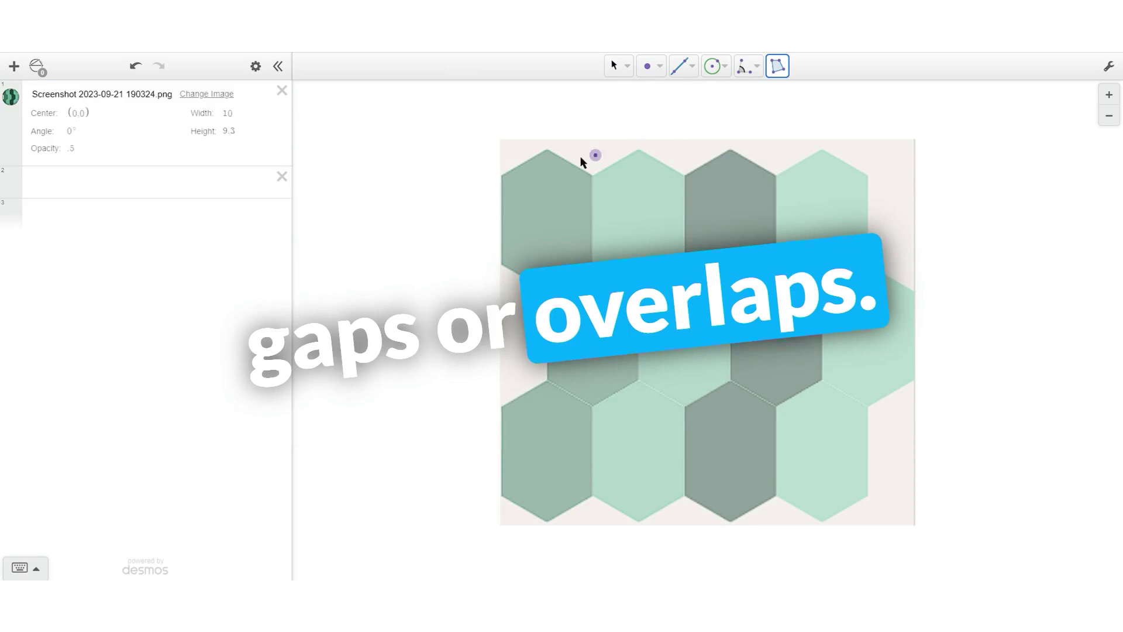
left_click(547, 150)
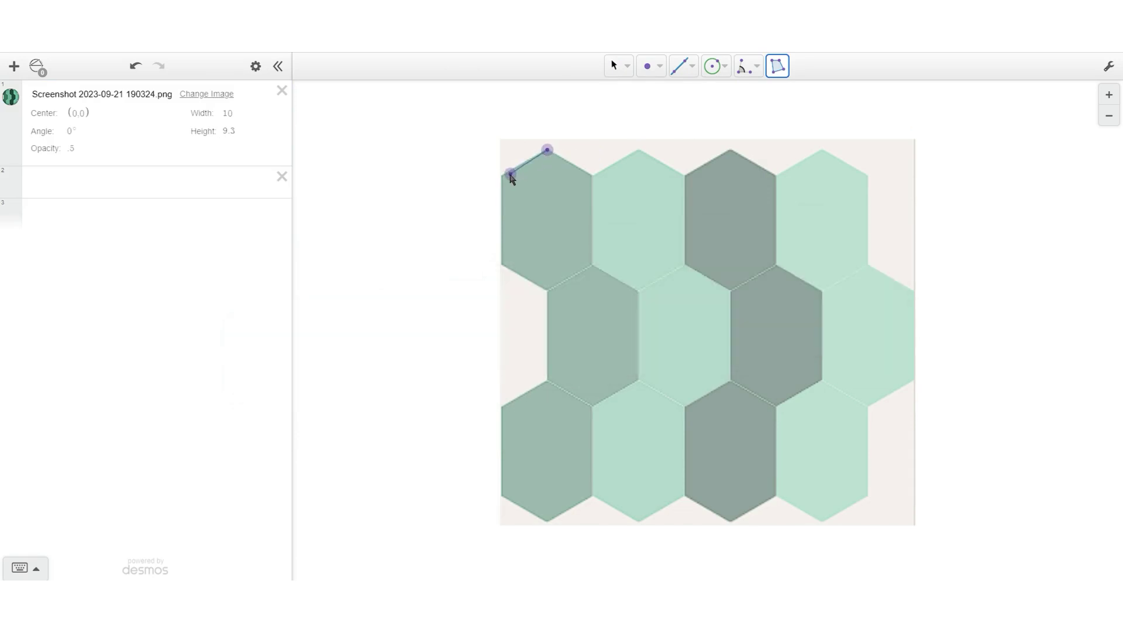
left_click(503, 175)
left_click(501, 264)
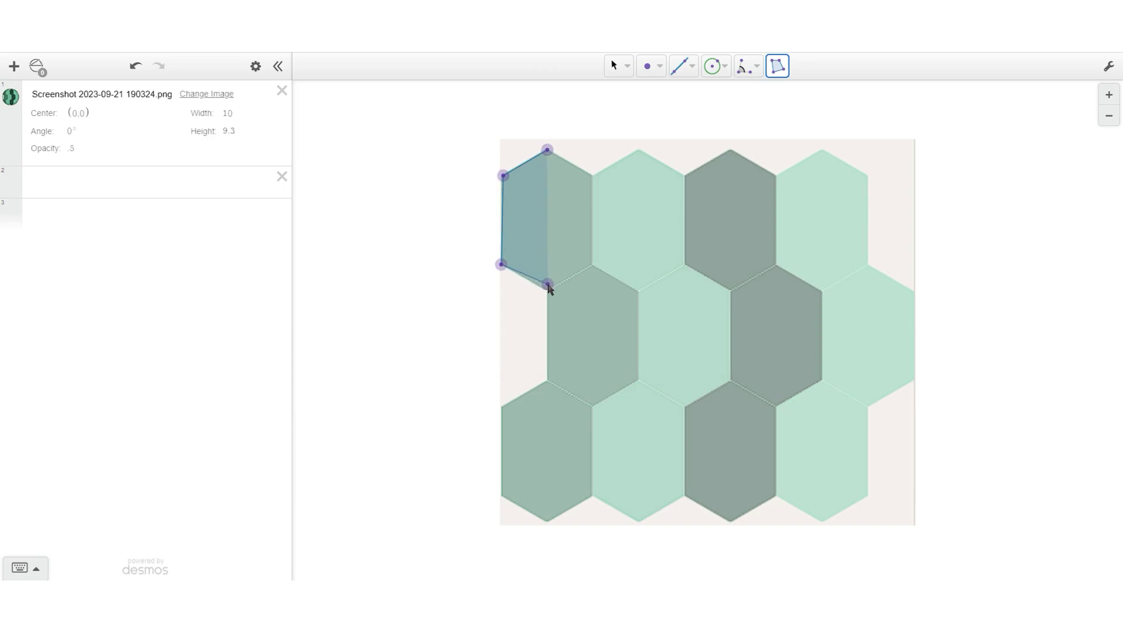
left_click(547, 289)
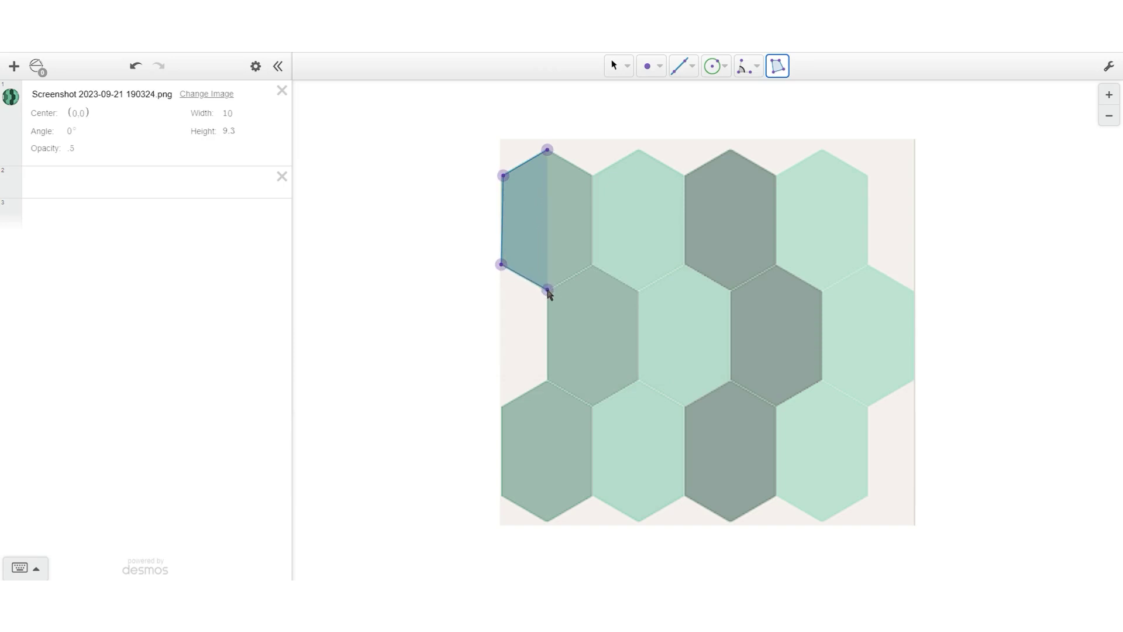
left_click(591, 266)
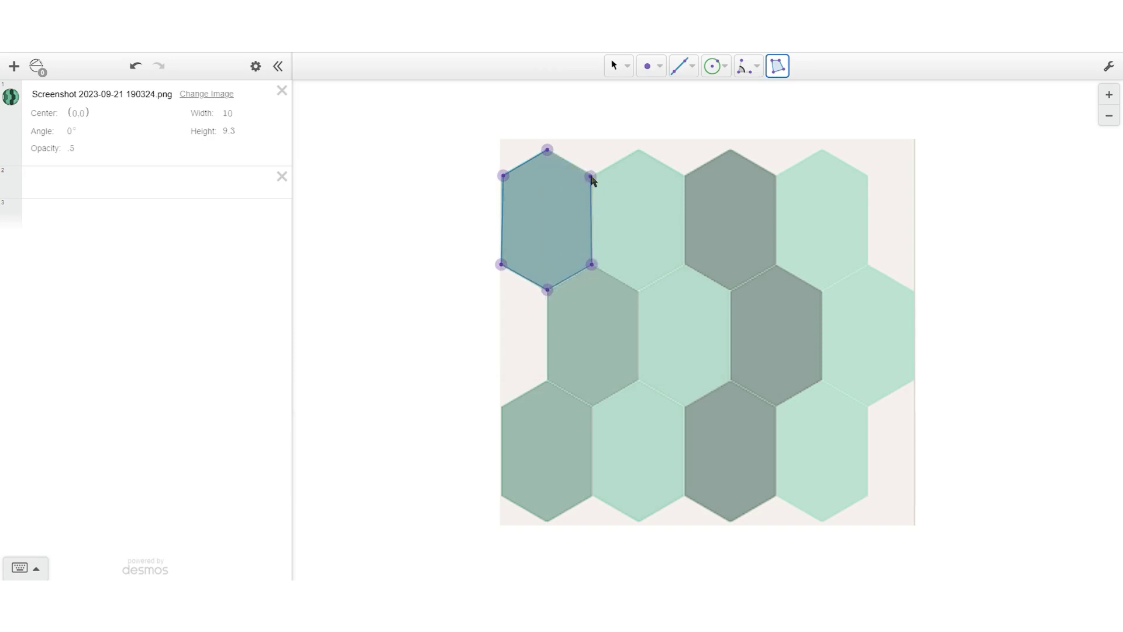
left_click(591, 175)
left_click(677, 69)
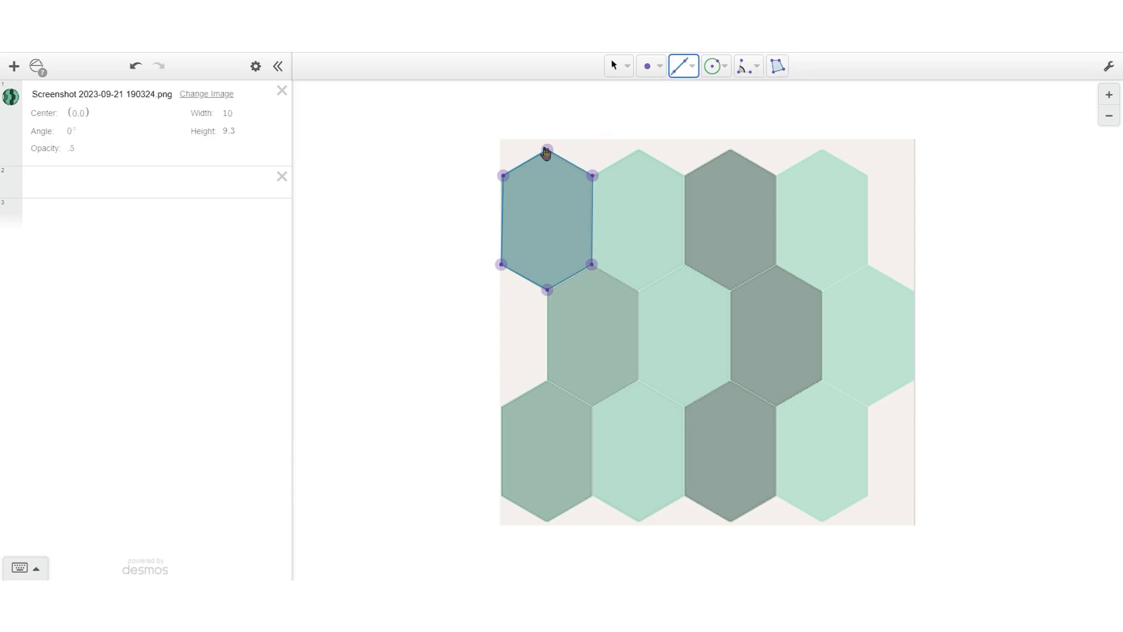
Step: Draw a vertical line through the hexagon's top and bottom vertices
left_click(695, 68)
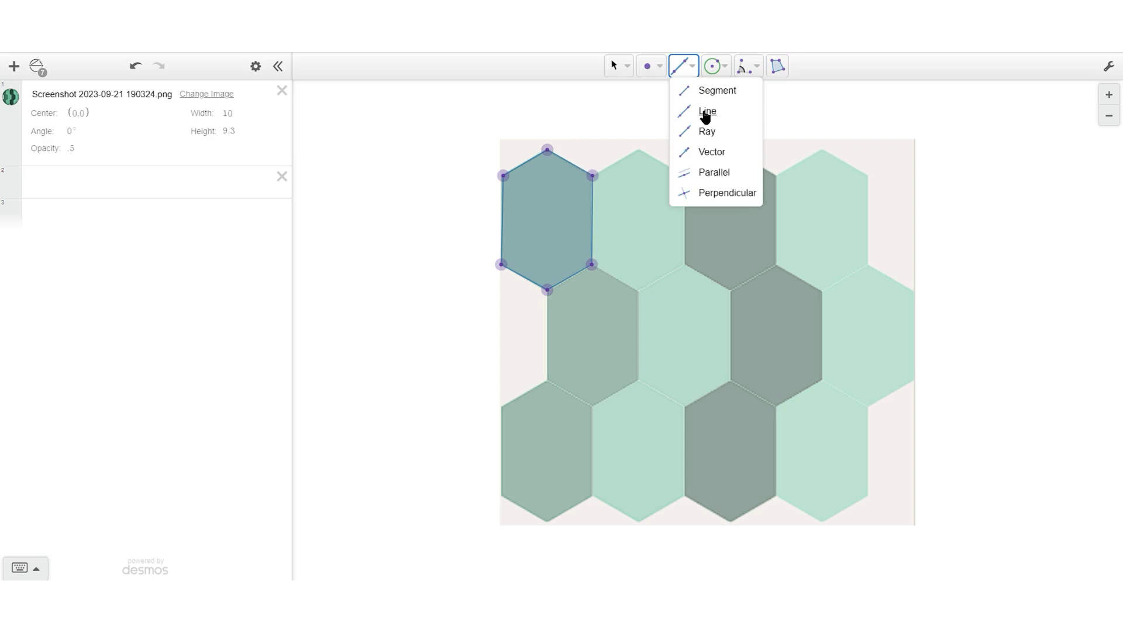
left_click(548, 150)
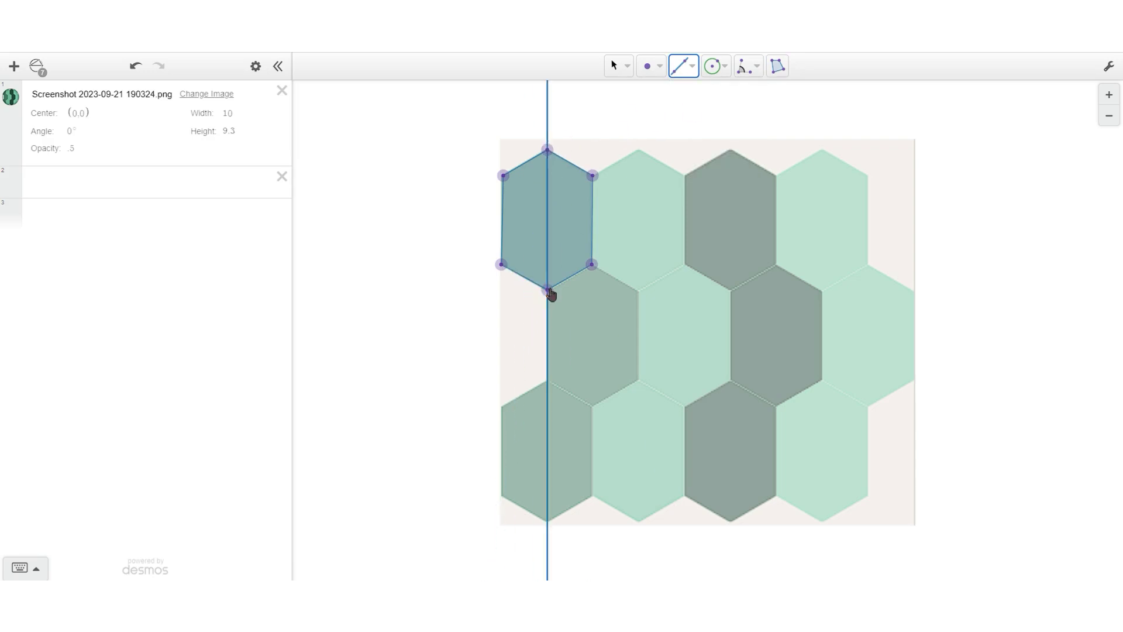
left_click(547, 290)
Step: Mark the left and right edge midpoints and draw a horizontal line through them
left_click(656, 69)
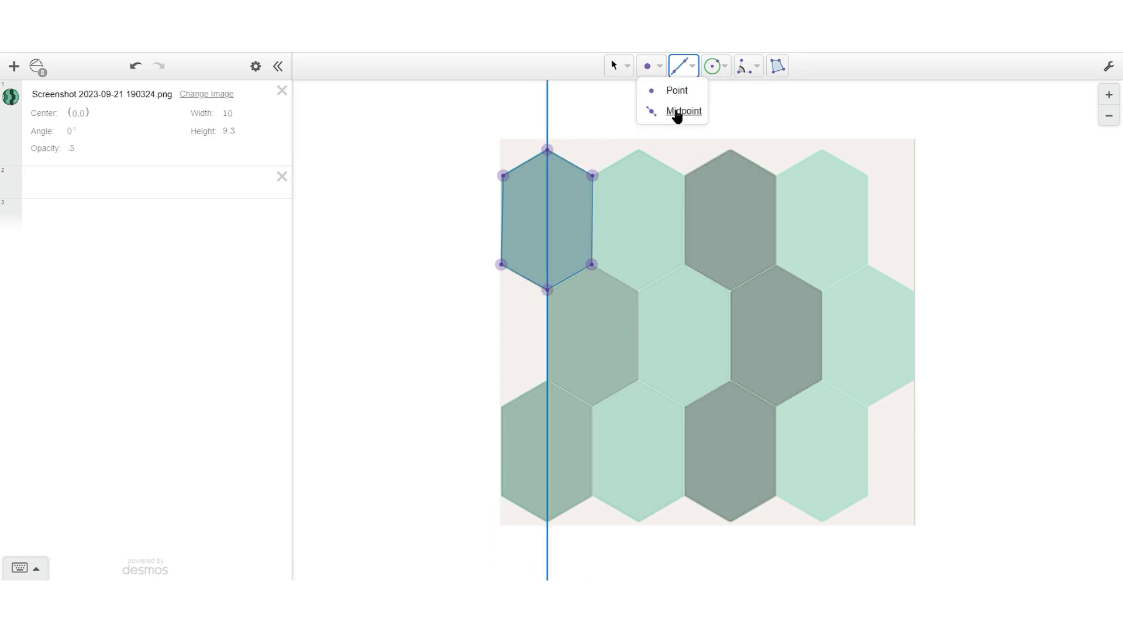
left_click(676, 112)
left_click(503, 224)
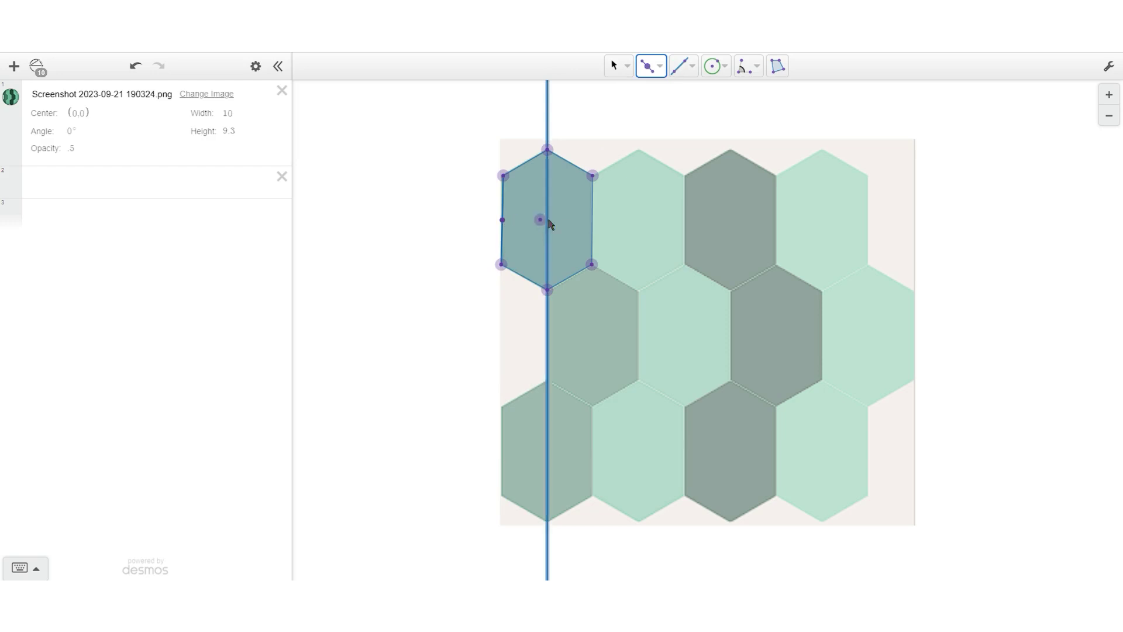
left_click(593, 222)
left_click(680, 66)
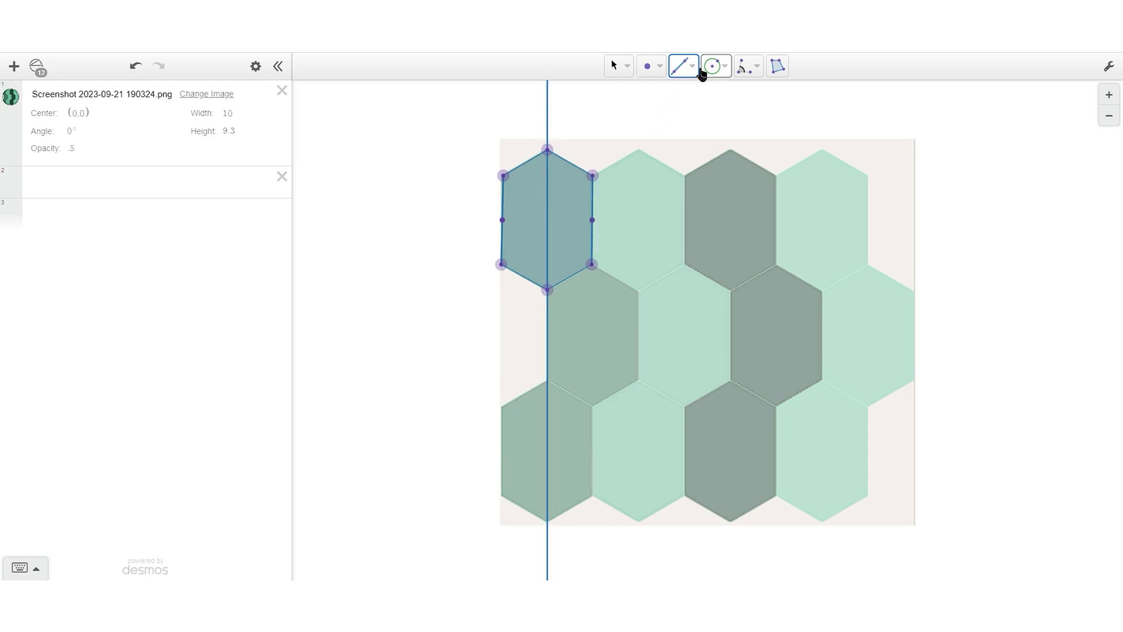
left_click(503, 223)
left_click(593, 222)
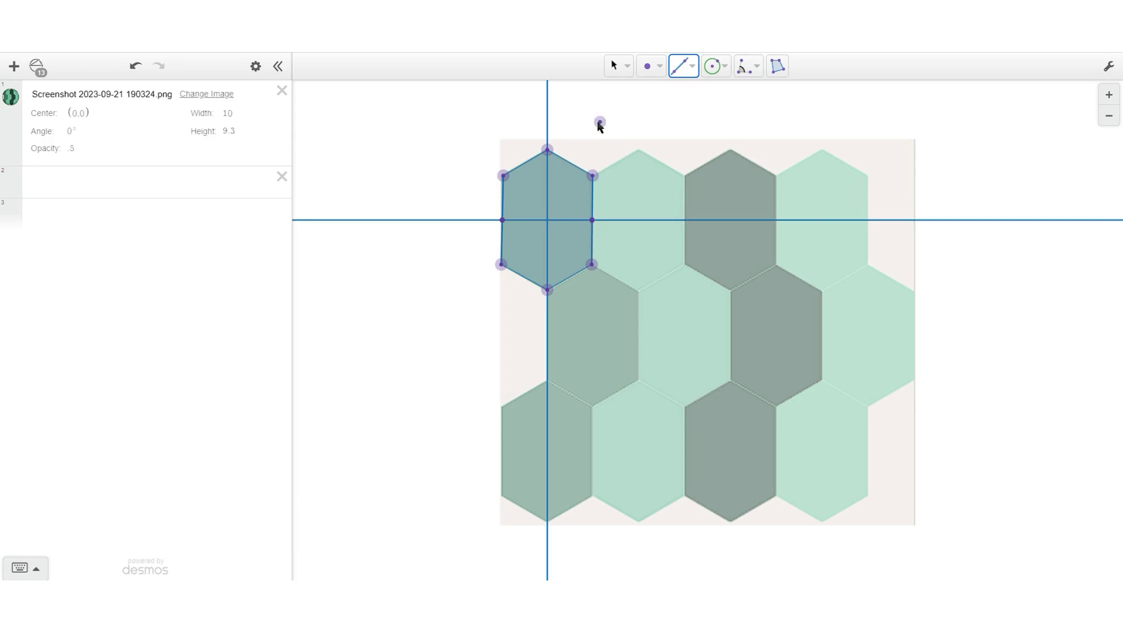
Step: Reflect the traced hexagon over the horizontal symmetry line
left_click(617, 66)
left_click(574, 195)
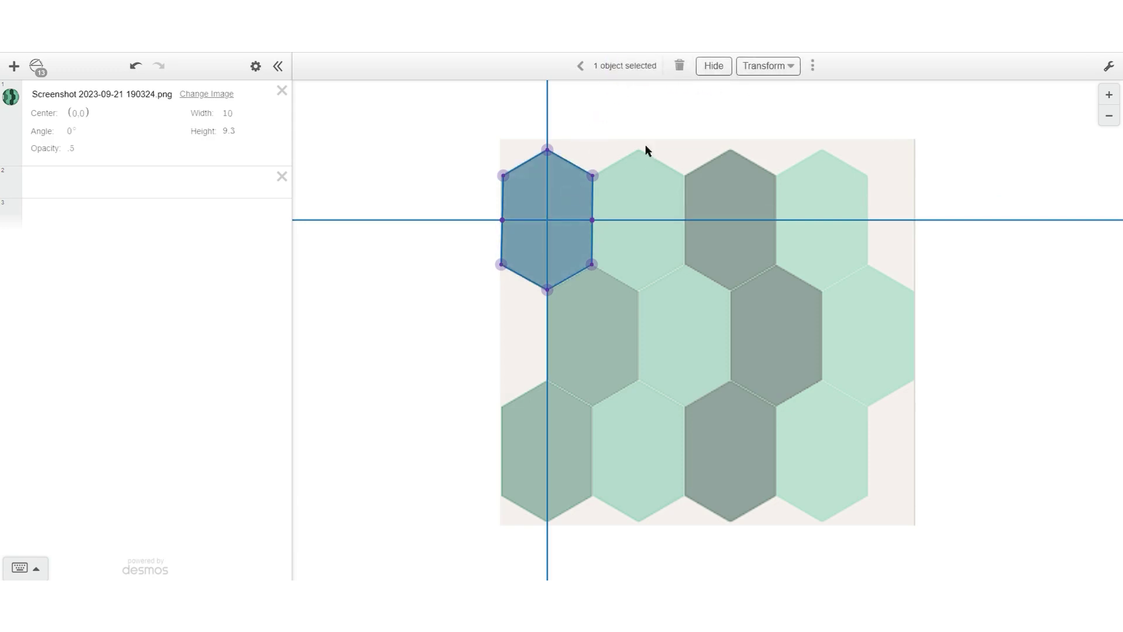
left_click(766, 66)
left_click(690, 105)
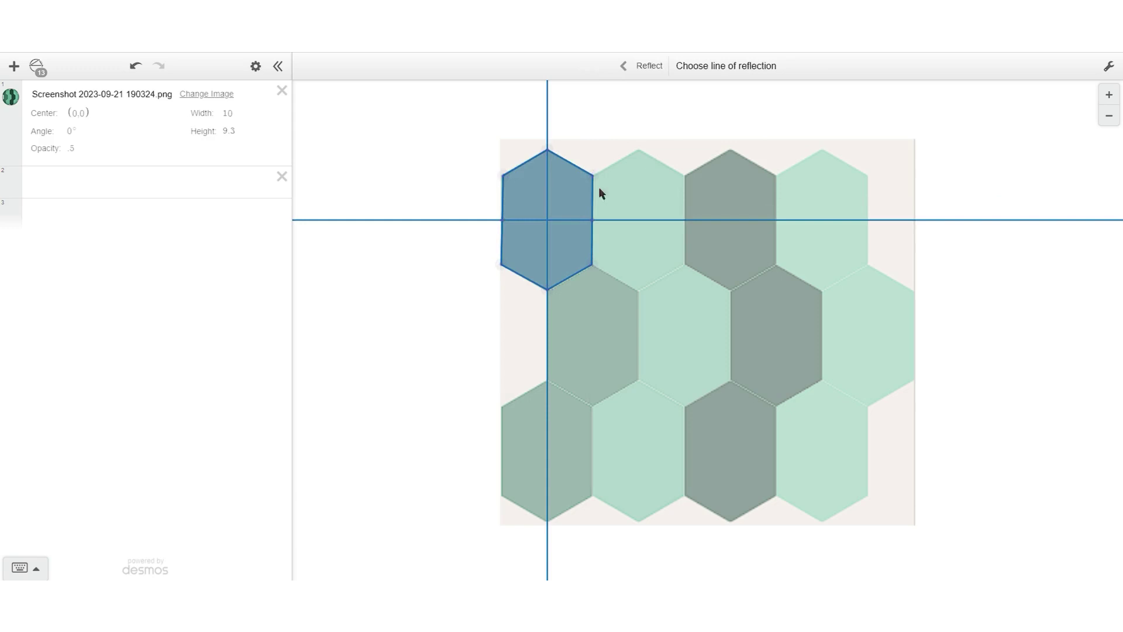
left_click(633, 222)
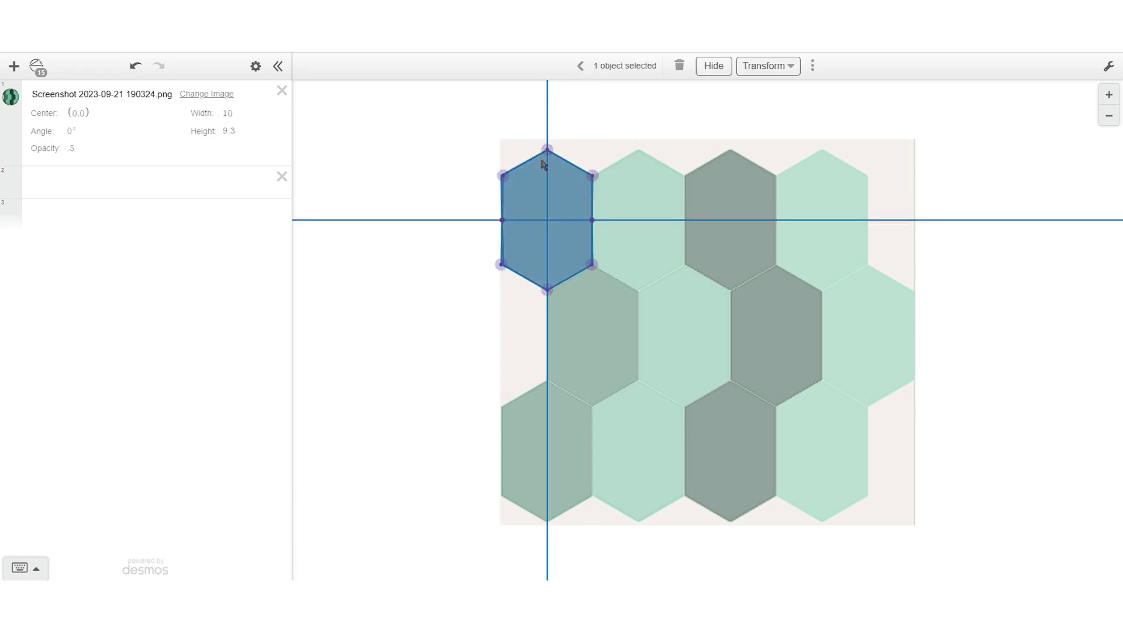
Step: Reflect the hexagon over the vertical symmetry line
left_click(759, 69)
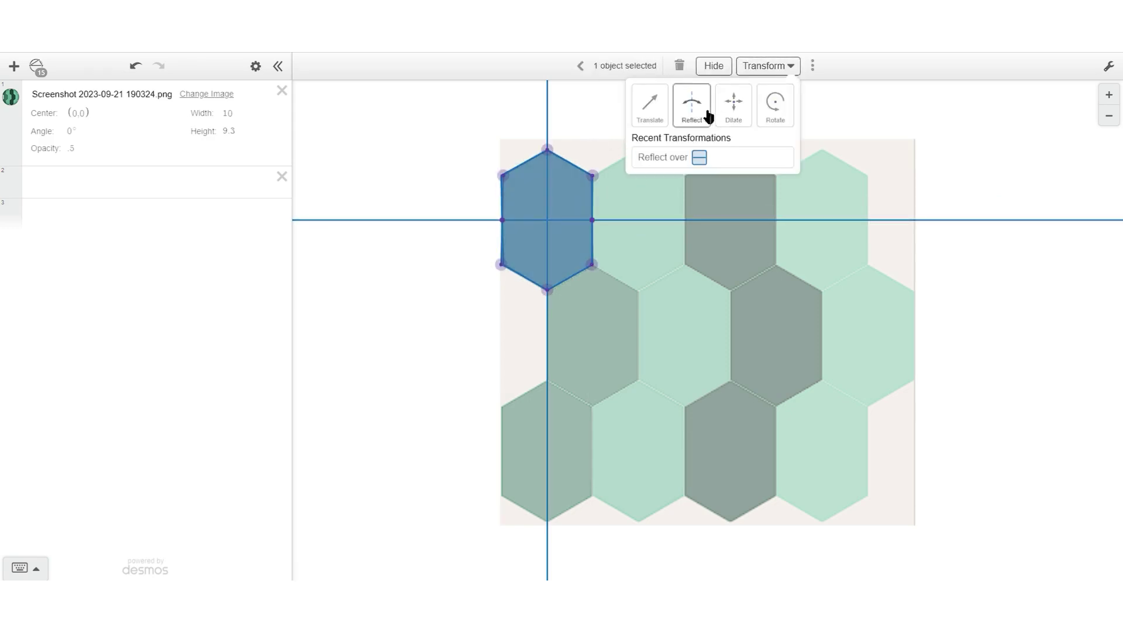
left_click(706, 114)
left_click(547, 139)
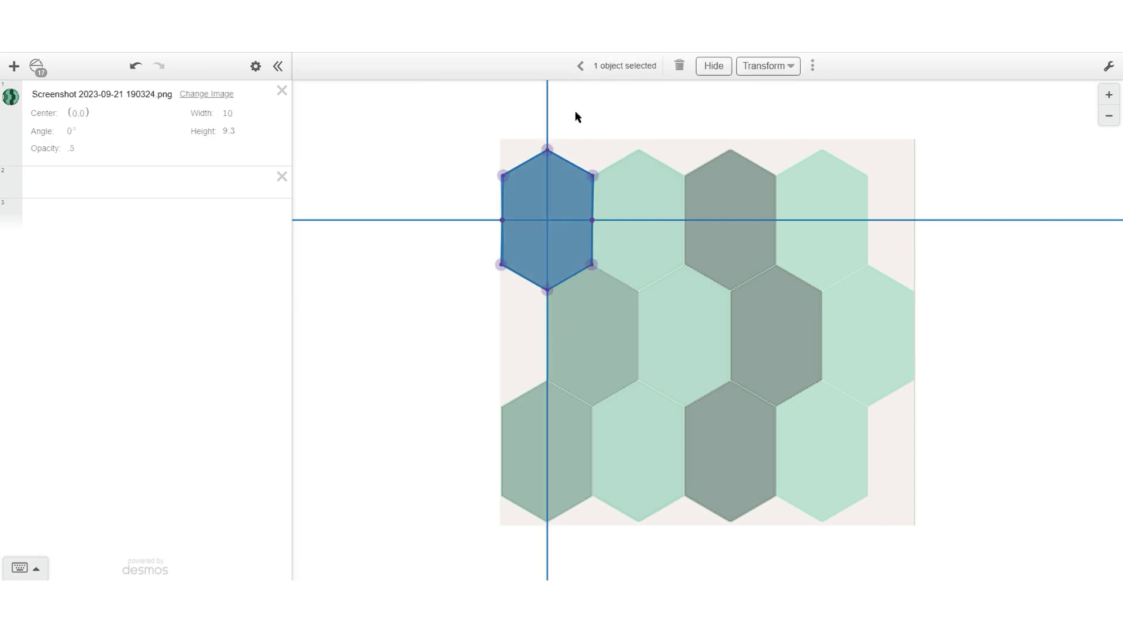
left_click(773, 67)
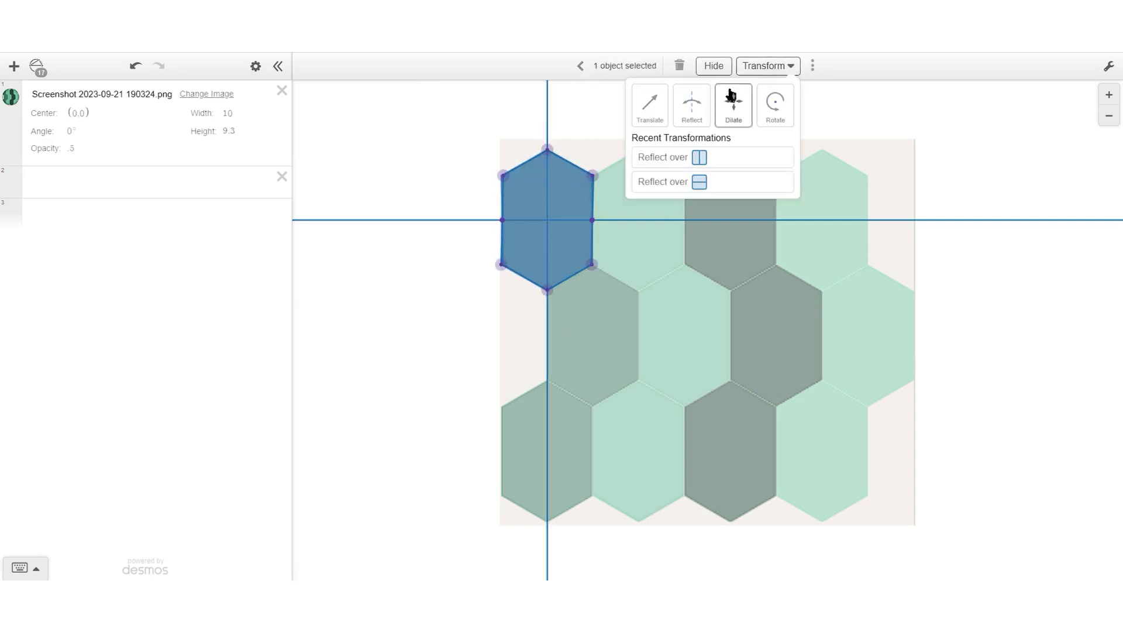
Step: Rotate the hexagon 60° about its centre
left_click(775, 104)
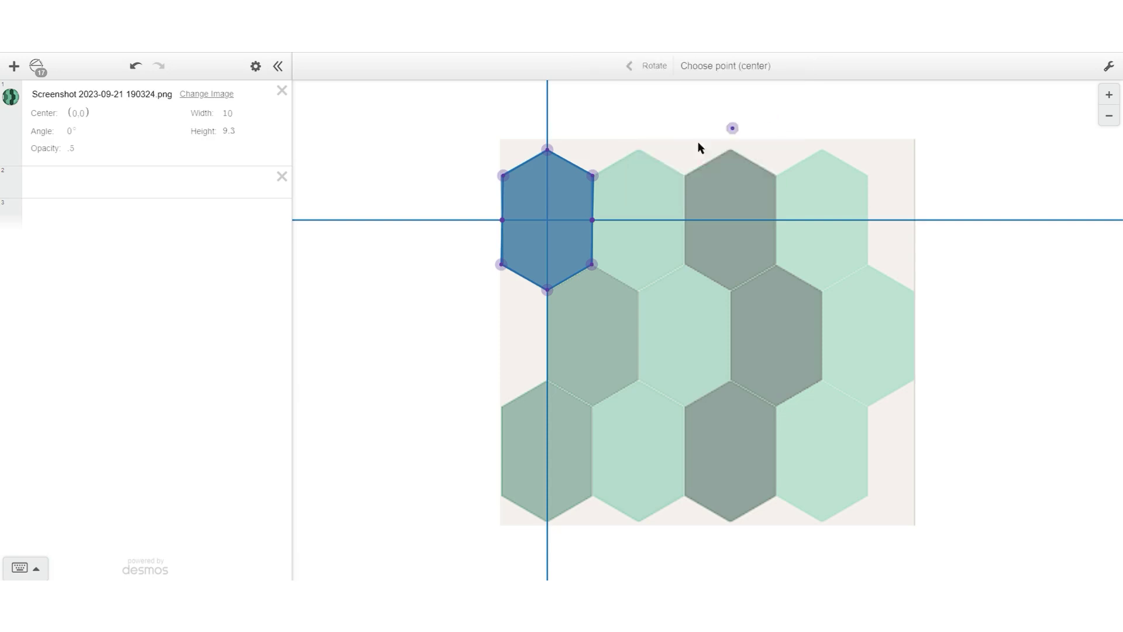
left_click(548, 222)
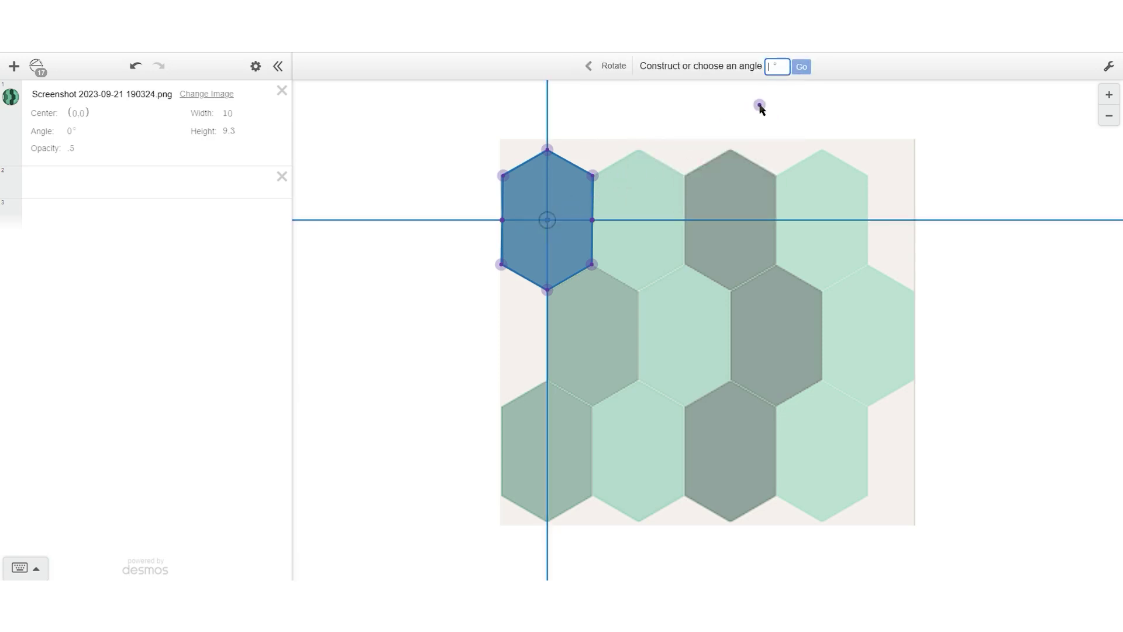
type("60")
key("Return")
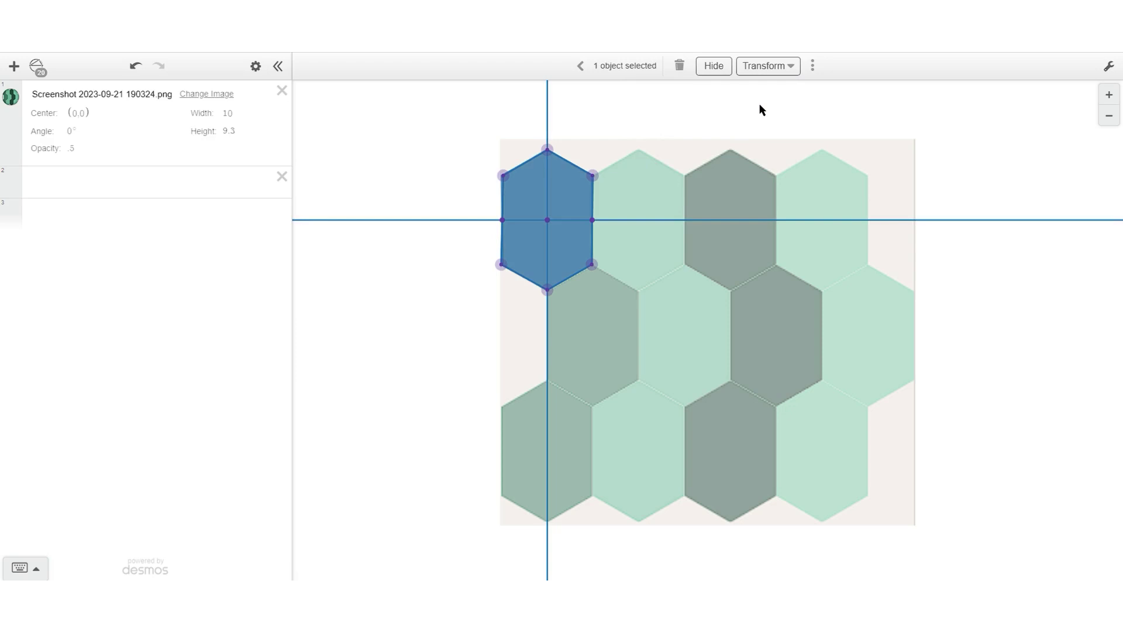
Step: Reselect the hexagon and rotate it 30° about its centre
left_click(548, 221)
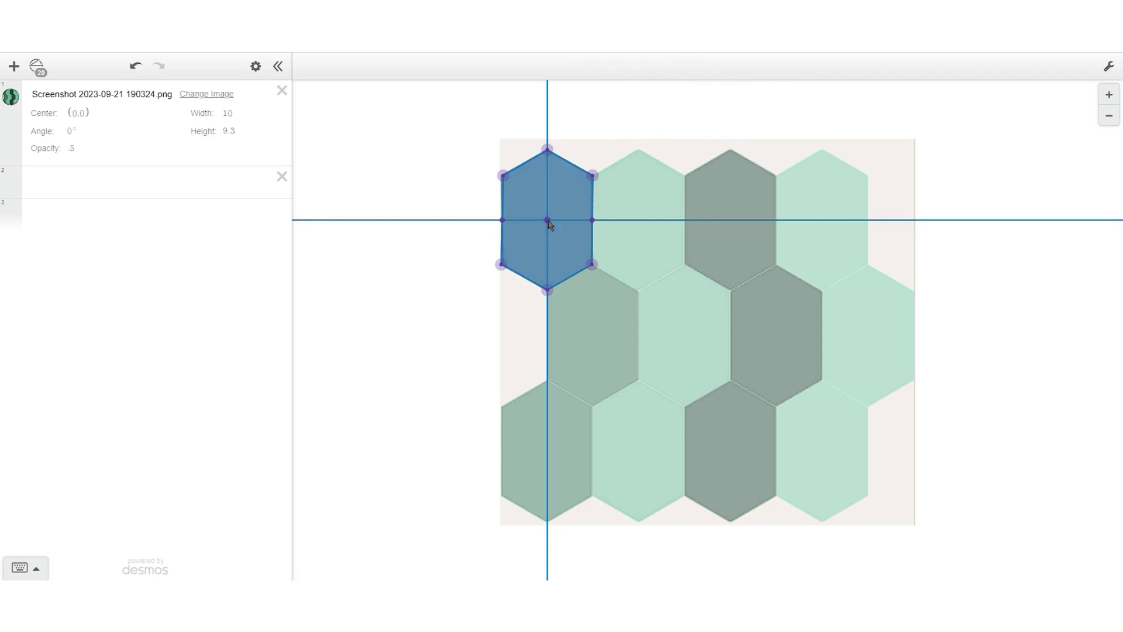
left_click(548, 222)
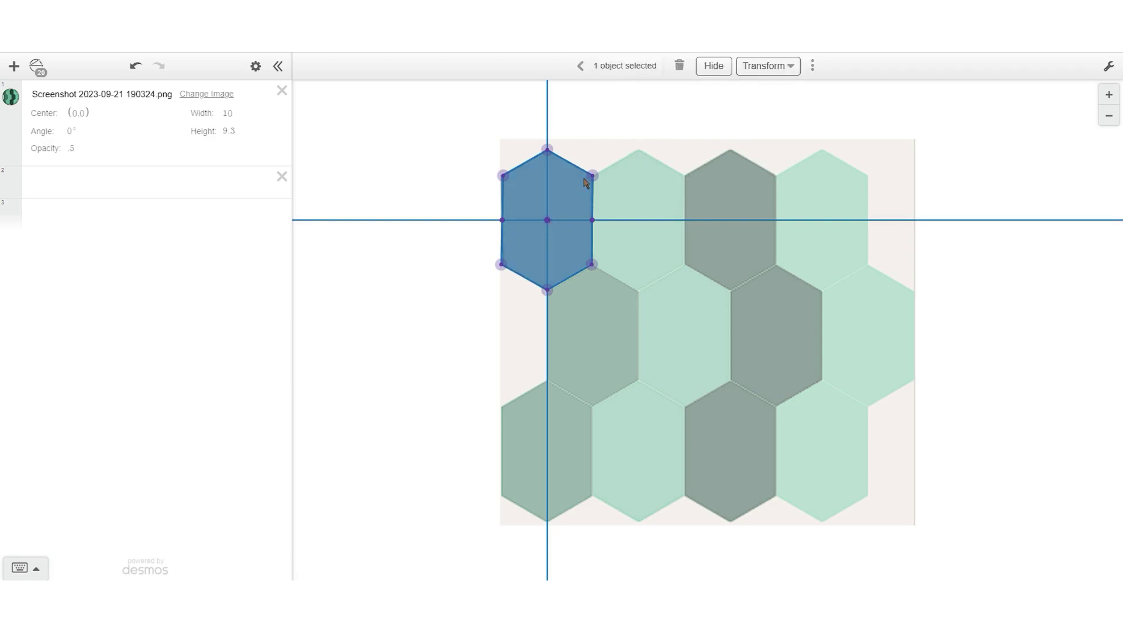
left_click(764, 75)
left_click(774, 100)
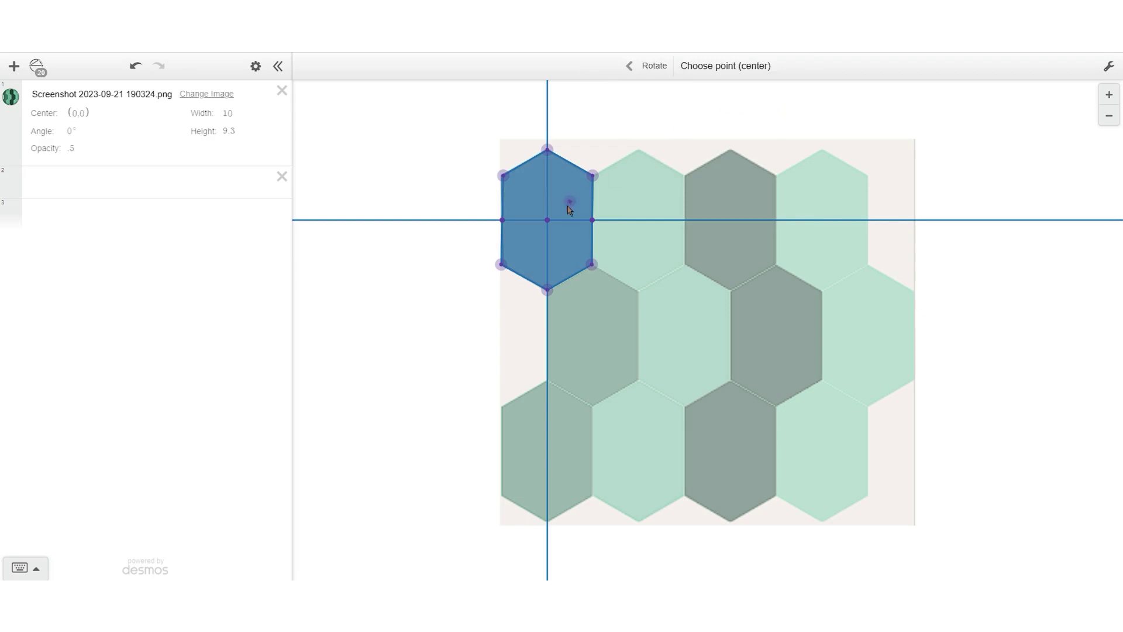
left_click(547, 220)
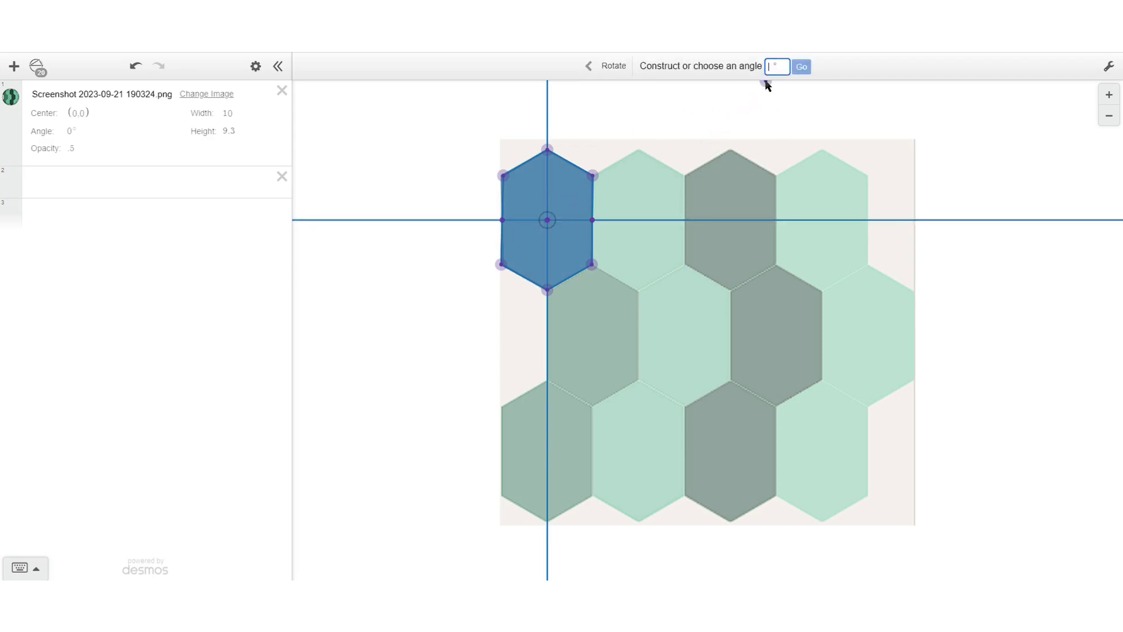
type("30")
key("Return")
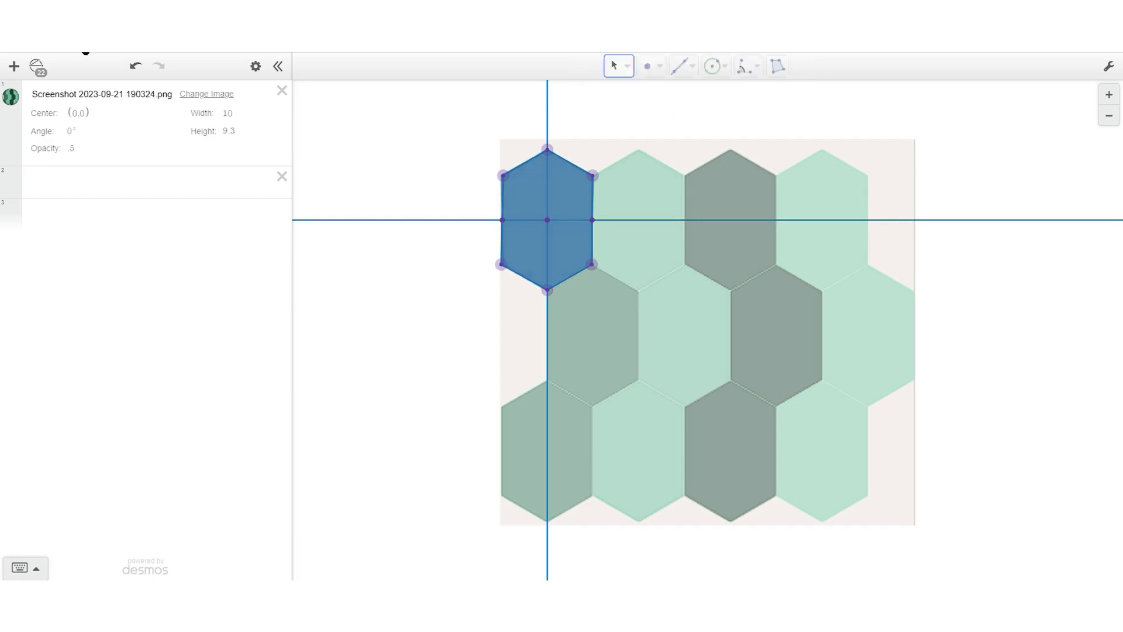
Step: Save the graph titled 'Opto Math: Symmetries'
key("ctrl+s")
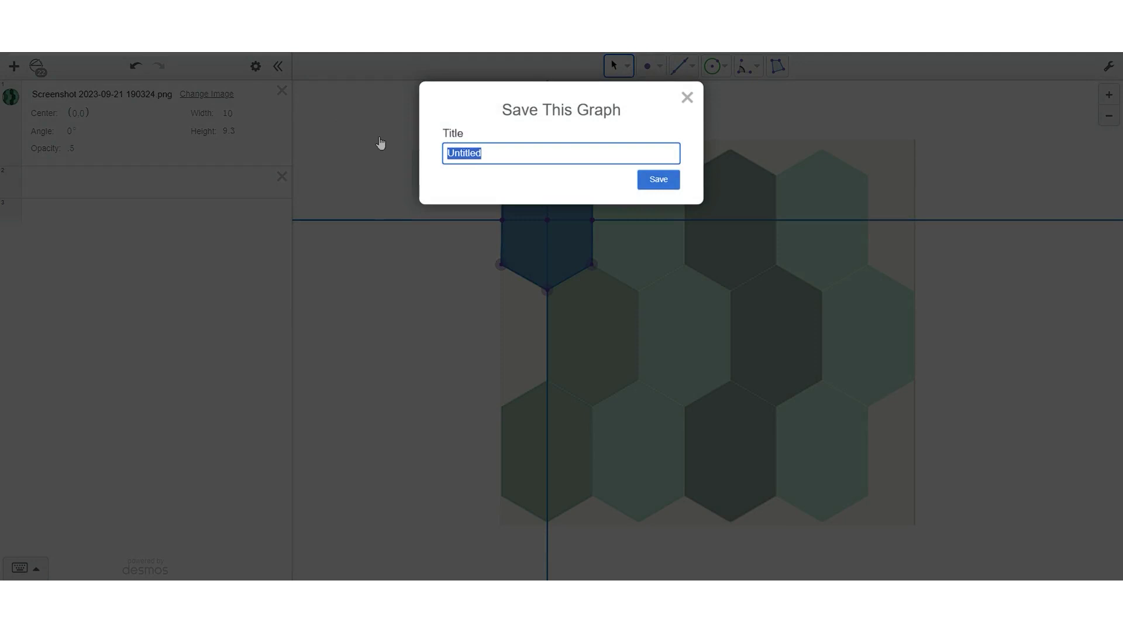
type("Opto Math: Symmetries")
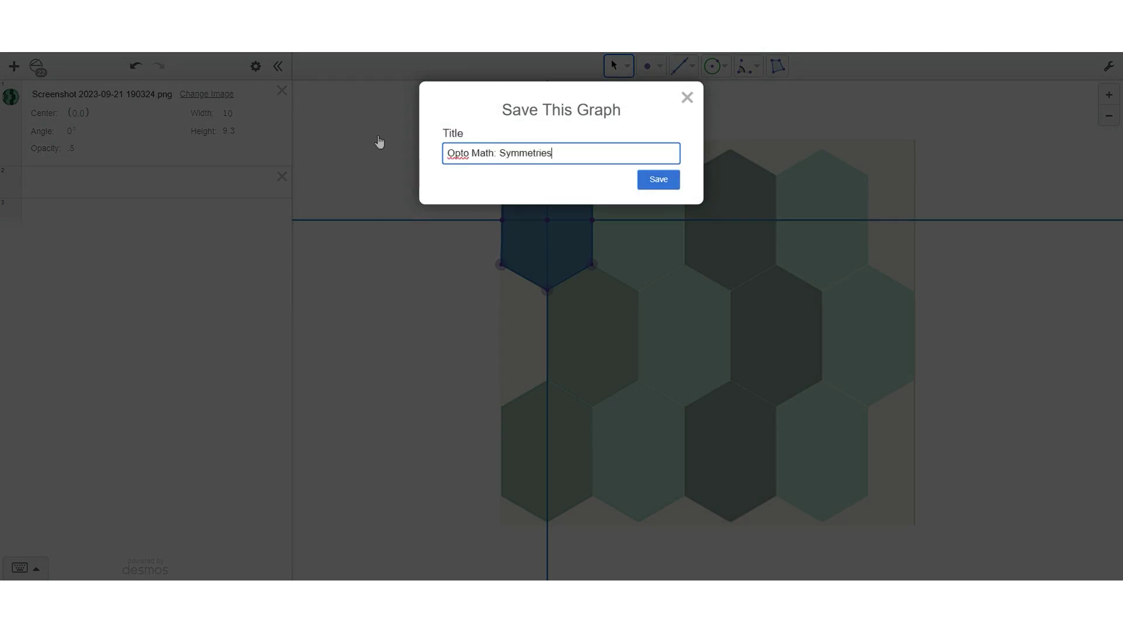
left_click(666, 183)
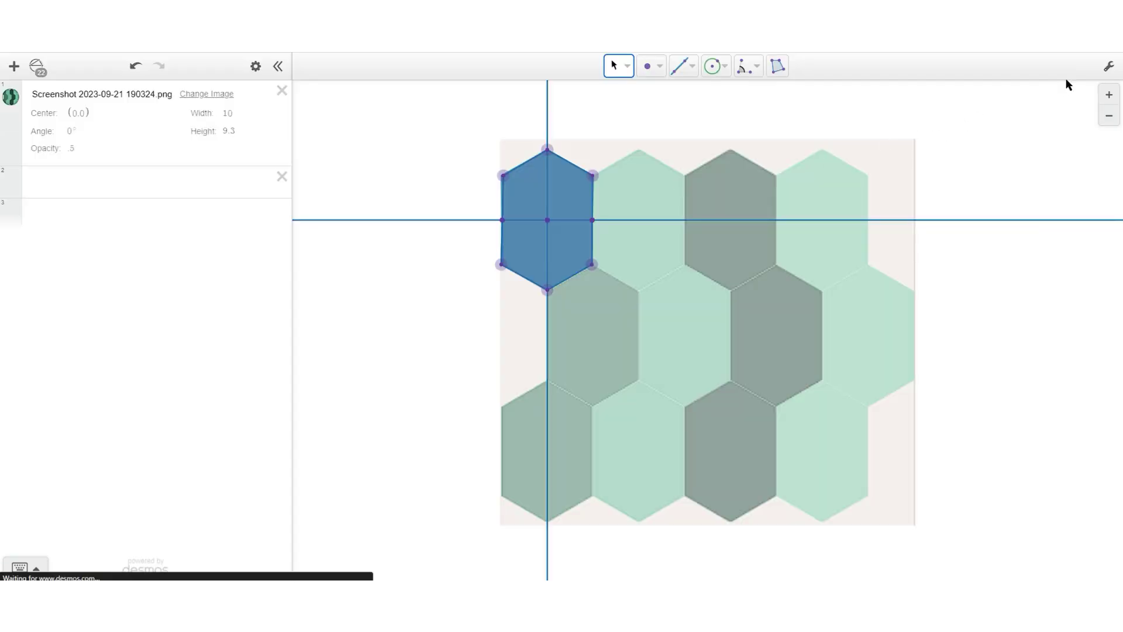
Step: Copy the graph's share link and preview the exported image
left_click(1058, 52)
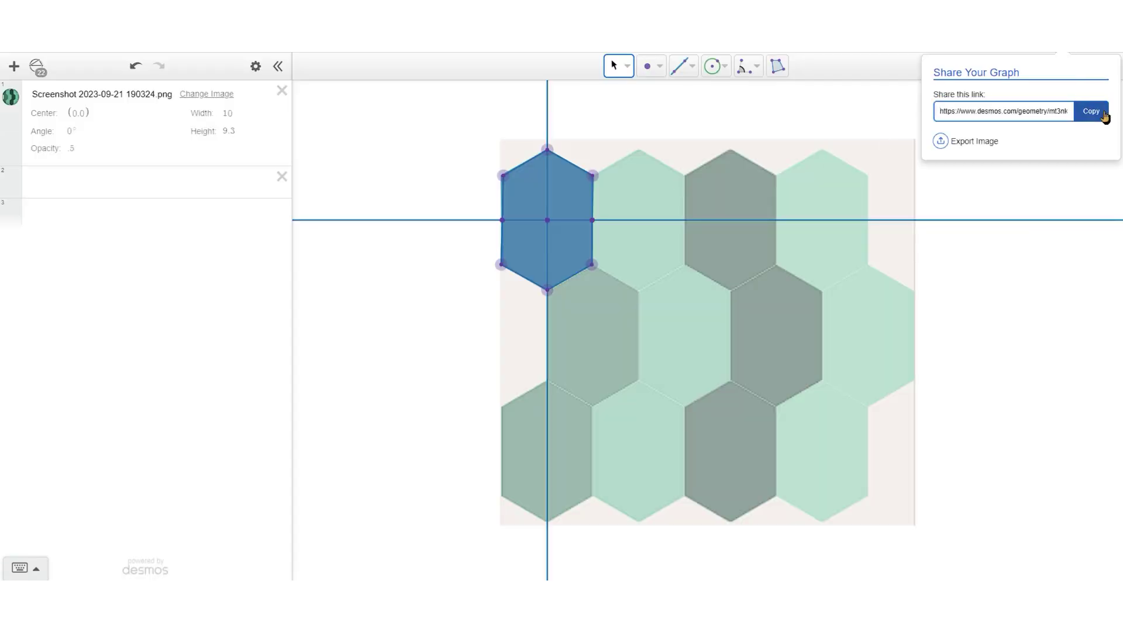
left_click(1099, 114)
left_click(975, 142)
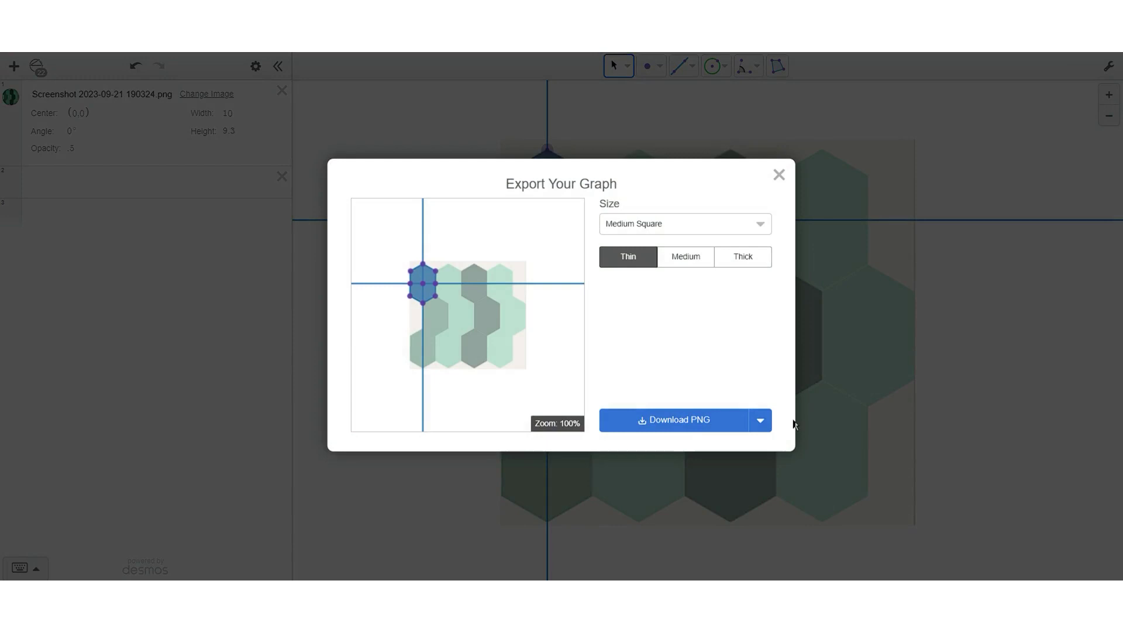
left_click(962, 380)
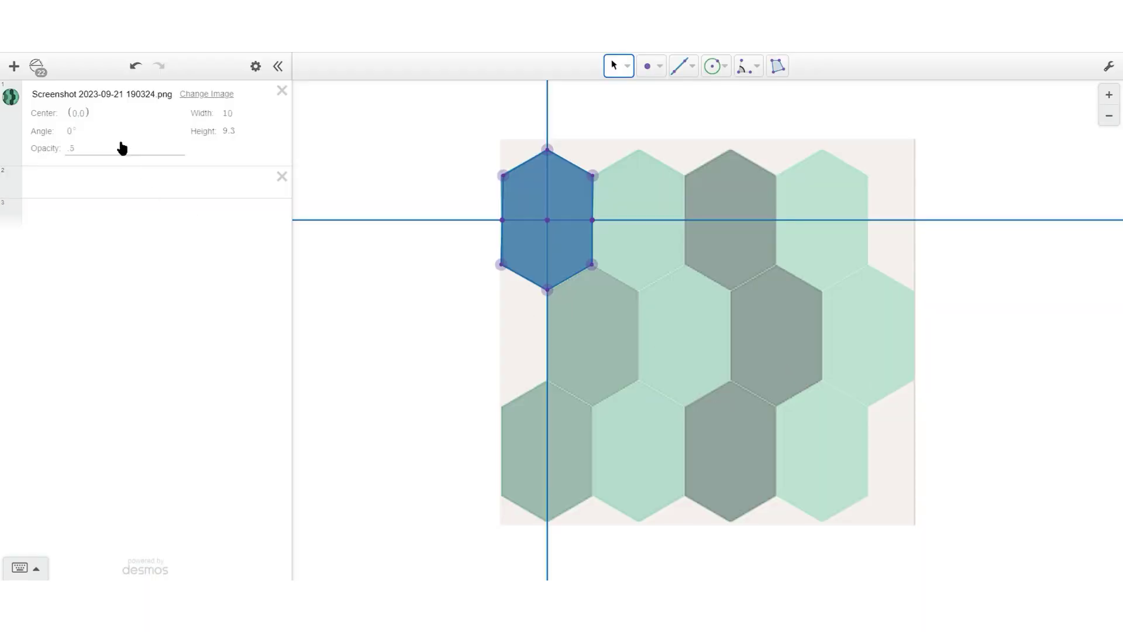
Step: Start a new blank graph, then reopen 'Opto Math: Symmetries' from the saved graphs
left_click(13, 36)
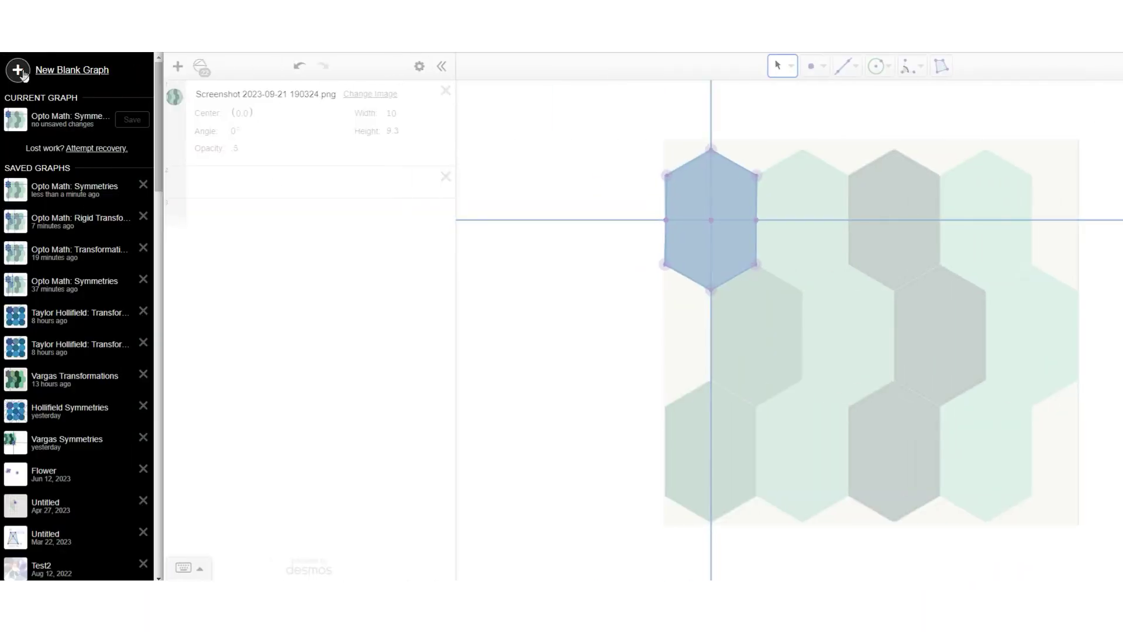
left_click(22, 71)
left_click(6, 55)
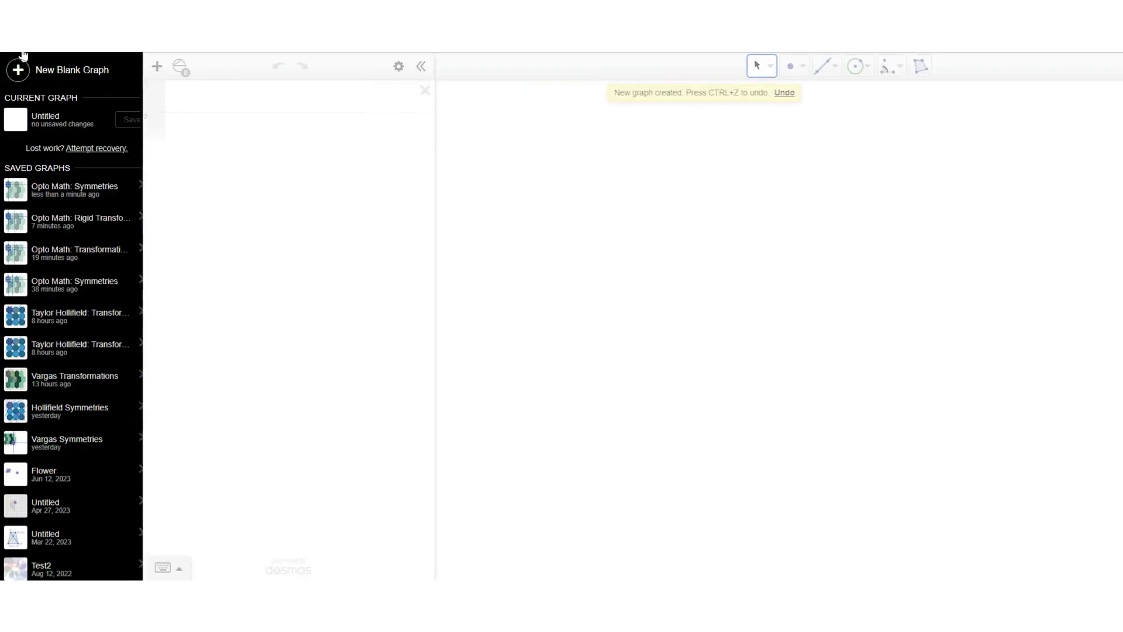
left_click(67, 190)
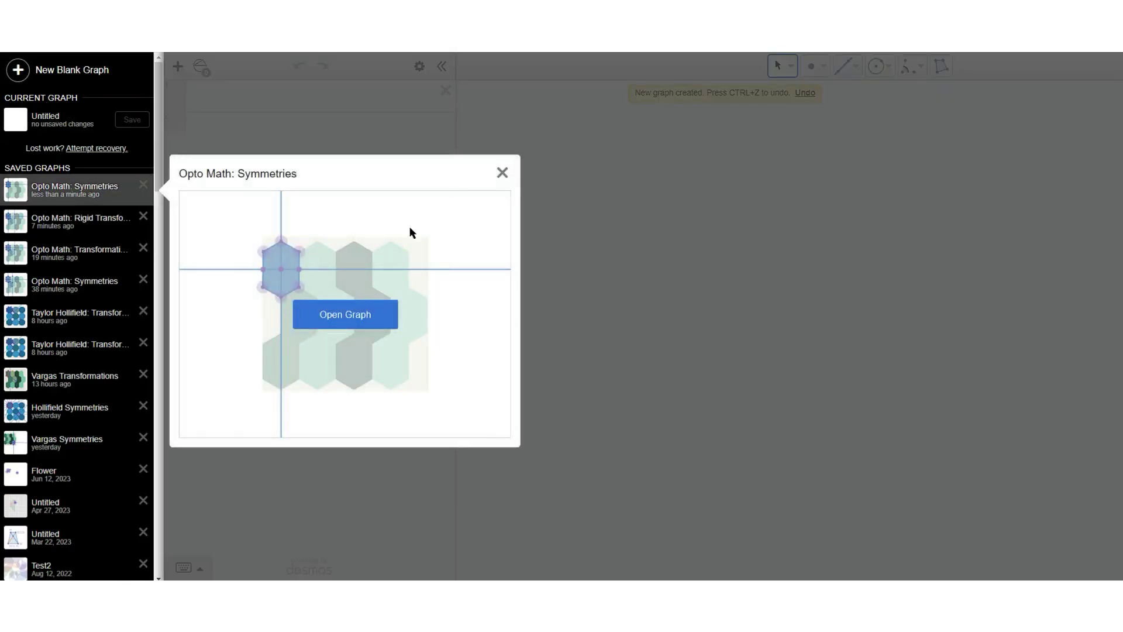
left_click(379, 320)
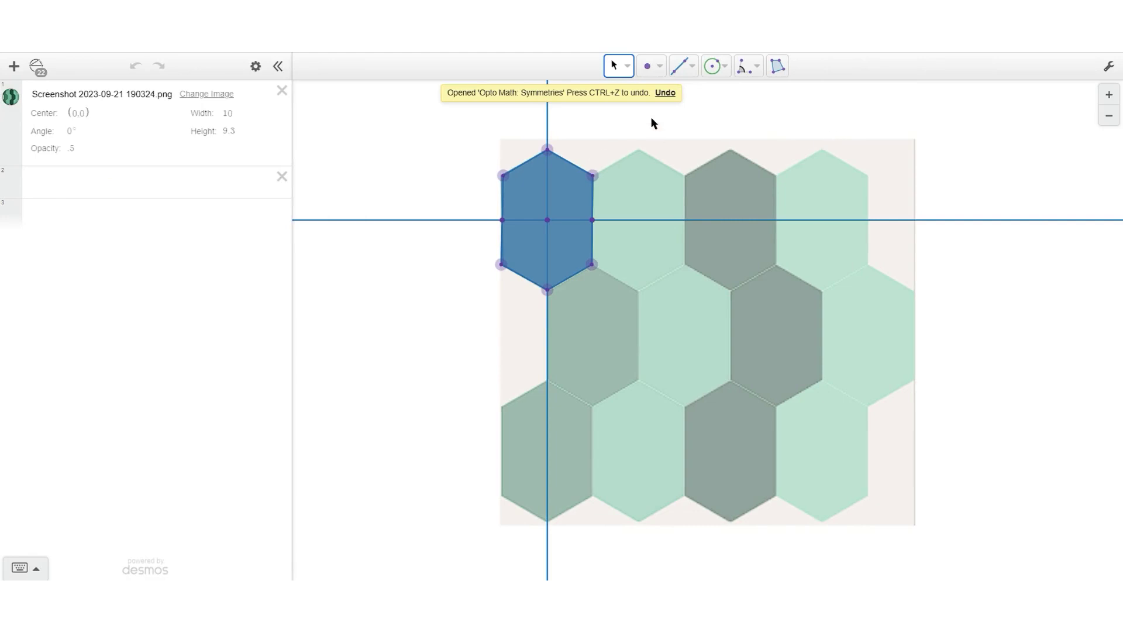
Step: Rotate the traced hexagon 180° about its lower-right vertex
left_click(567, 195)
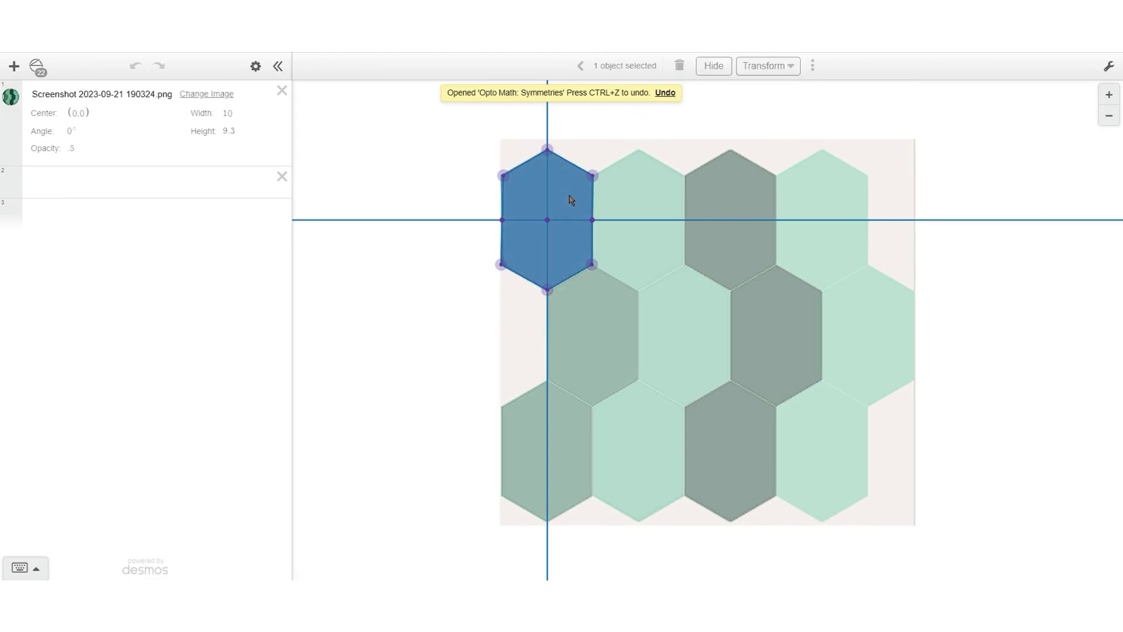
left_click(771, 70)
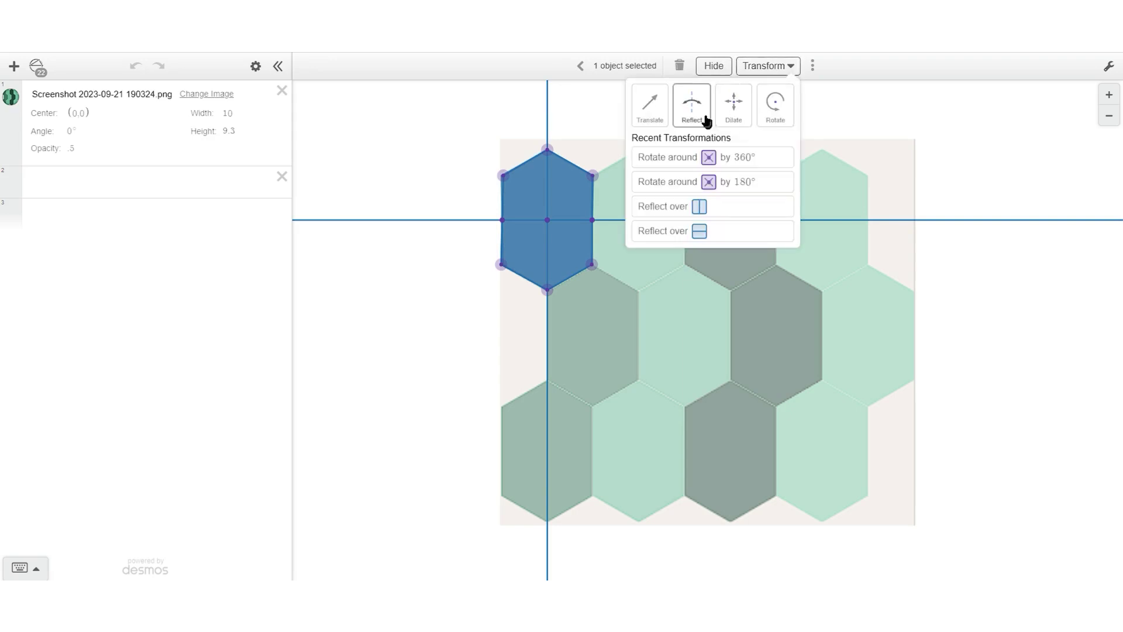
left_click(775, 105)
left_click(592, 265)
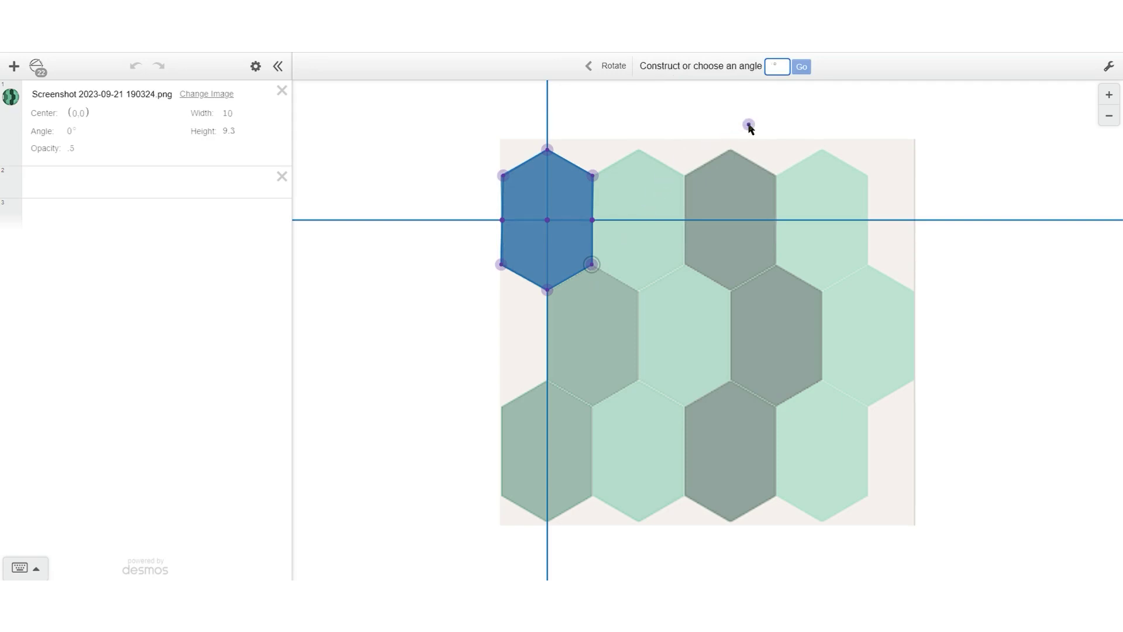
type("180")
key("Return")
Step: Translate the copy from the lower-right vertex to the bottom vertex
left_click(768, 66)
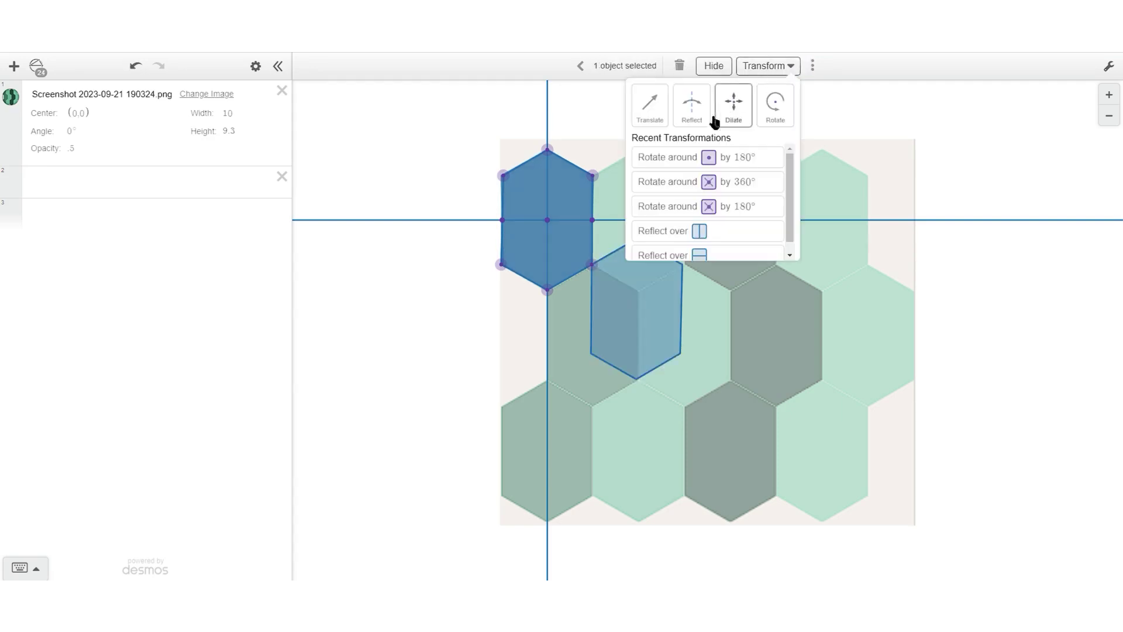
left_click(648, 106)
left_click(592, 264)
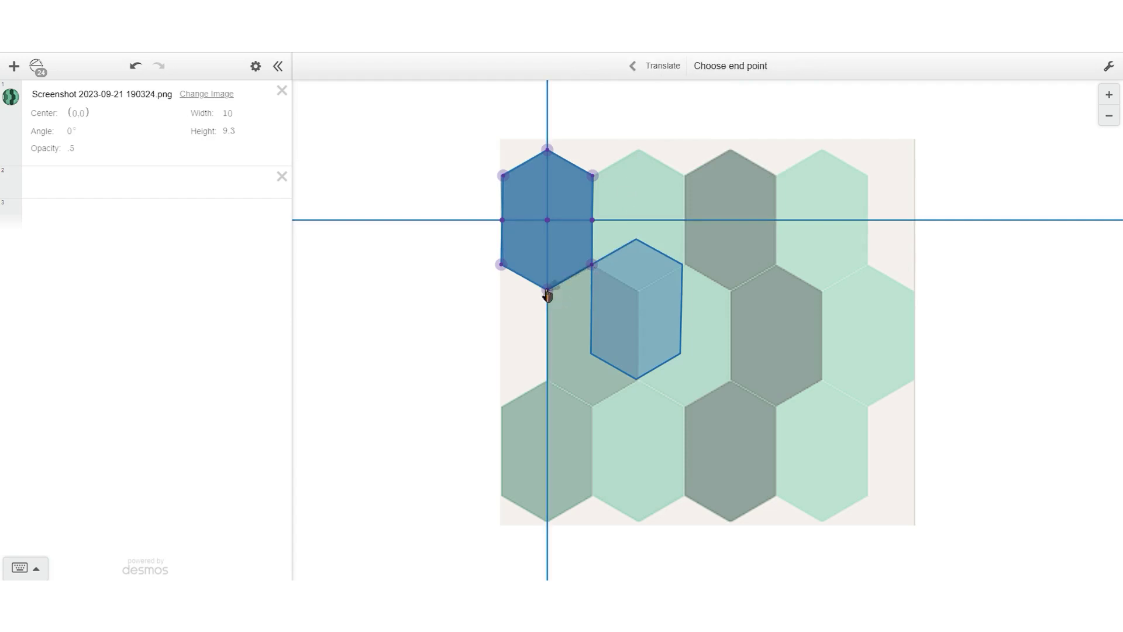
left_click(546, 289)
left_click(580, 65)
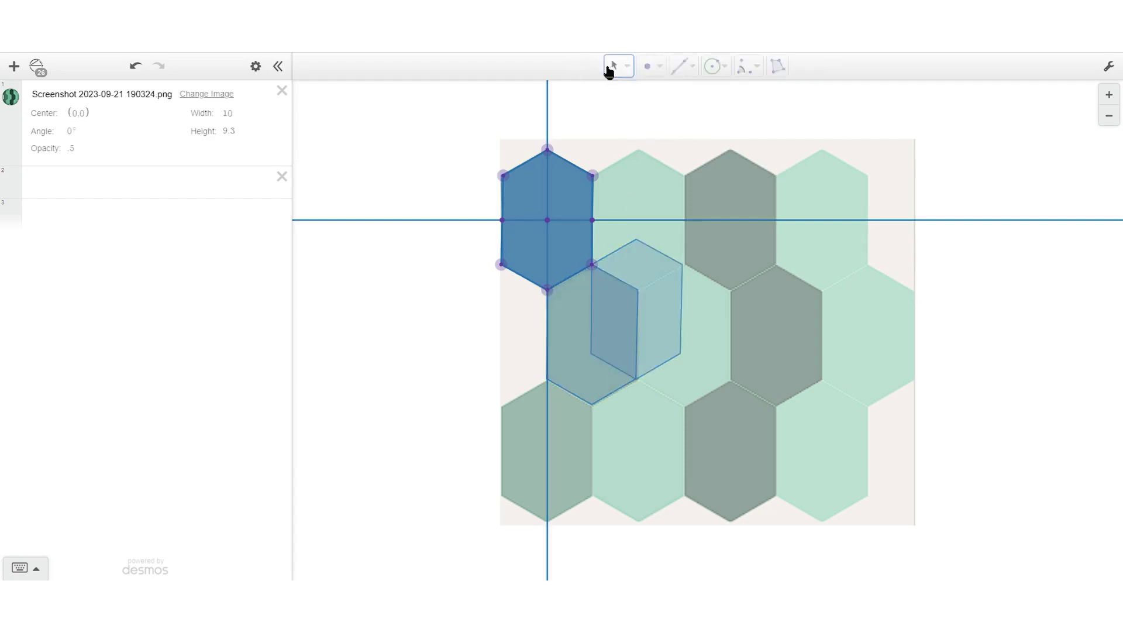
left_click(692, 70)
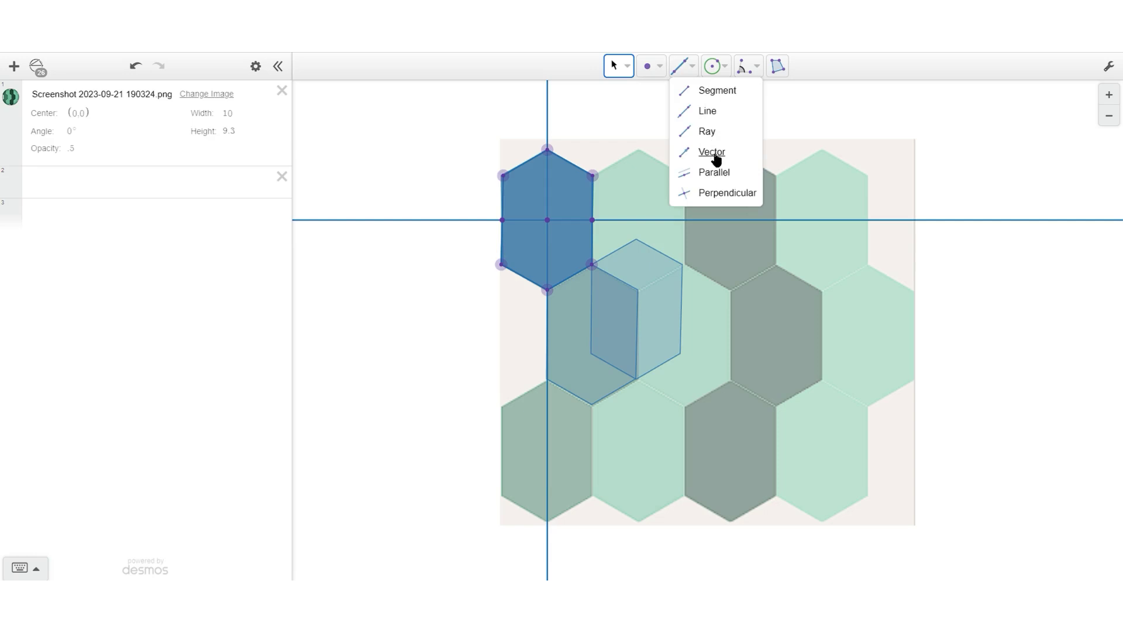
left_click(717, 90)
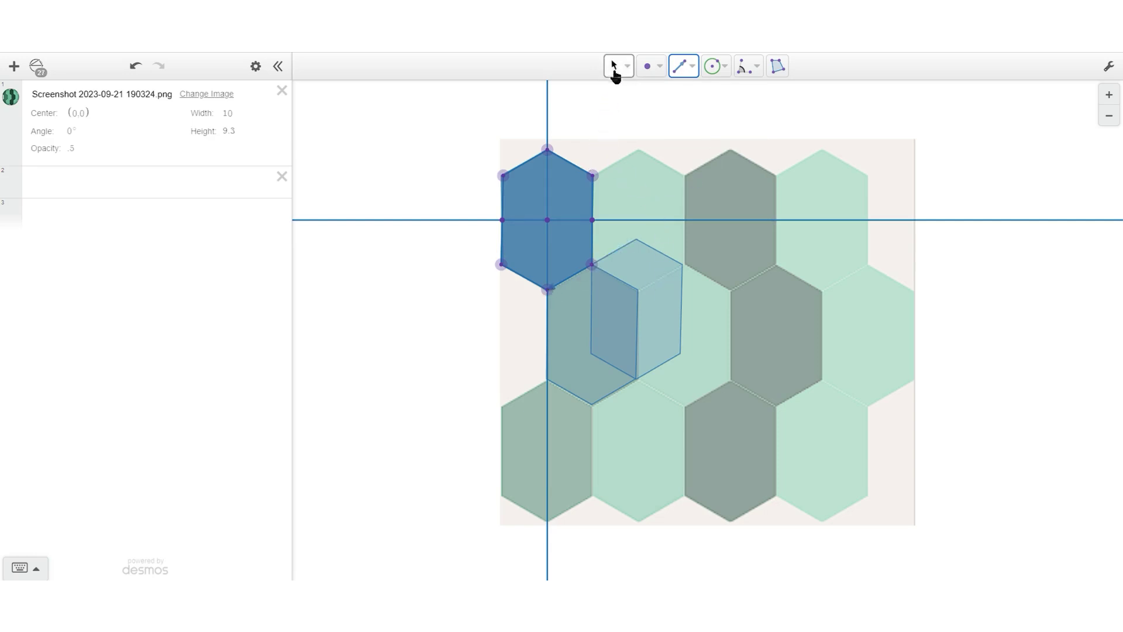
left_click(614, 69)
left_click(568, 187)
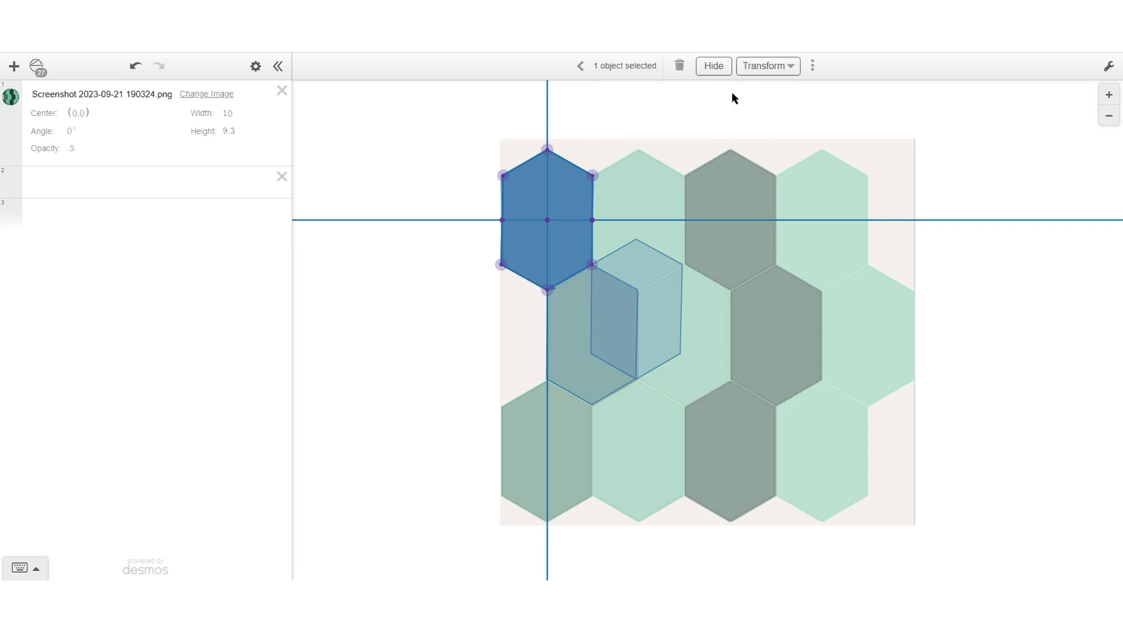
left_click(764, 66)
left_click(691, 105)
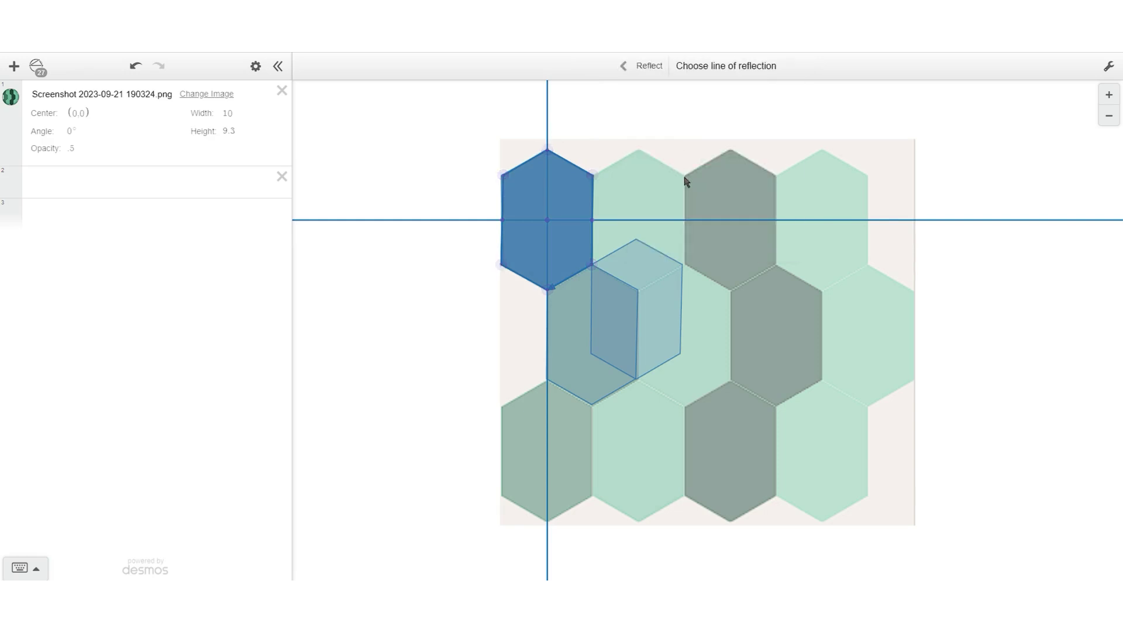
left_click(623, 66)
left_click(582, 67)
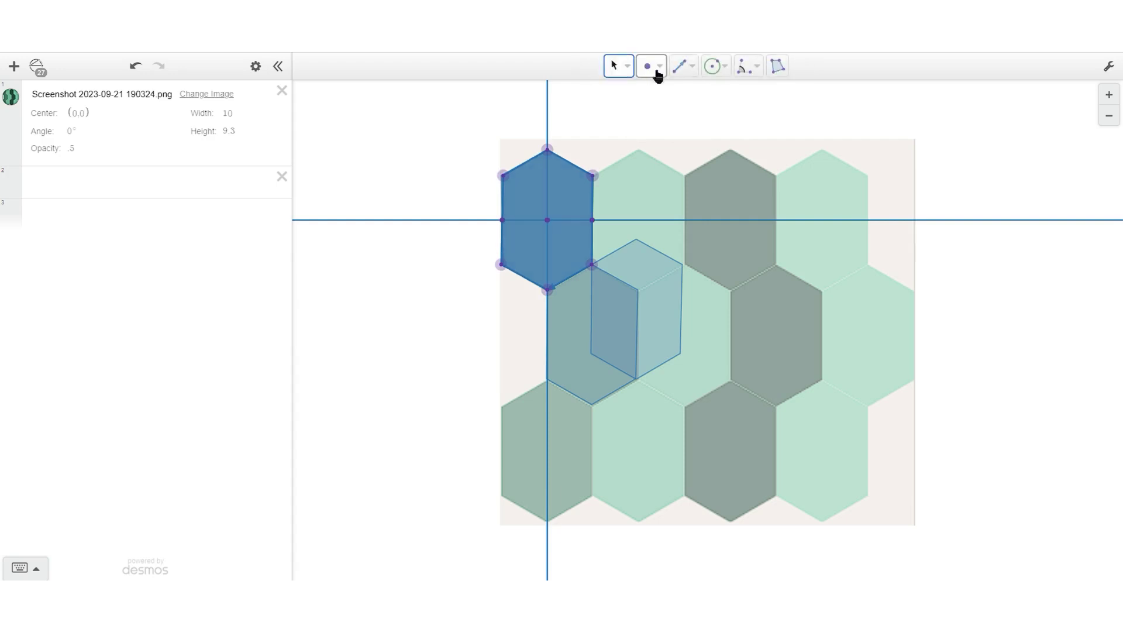
Step: Draw a vertical line through the next hexagon's upper and lower vertices
left_click(688, 66)
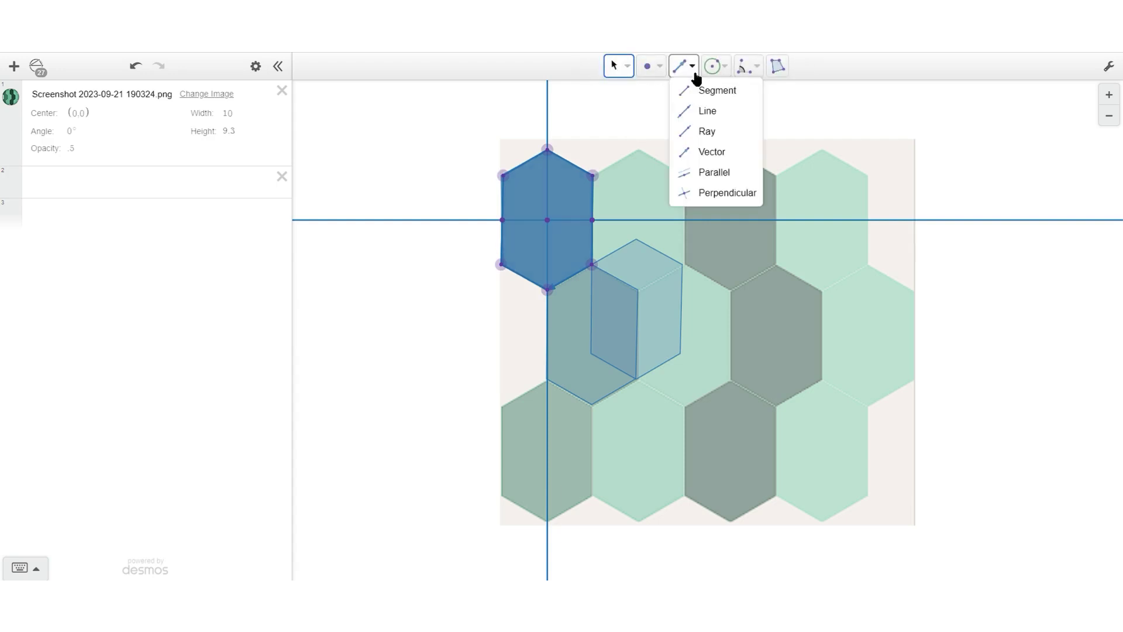
left_click(708, 111)
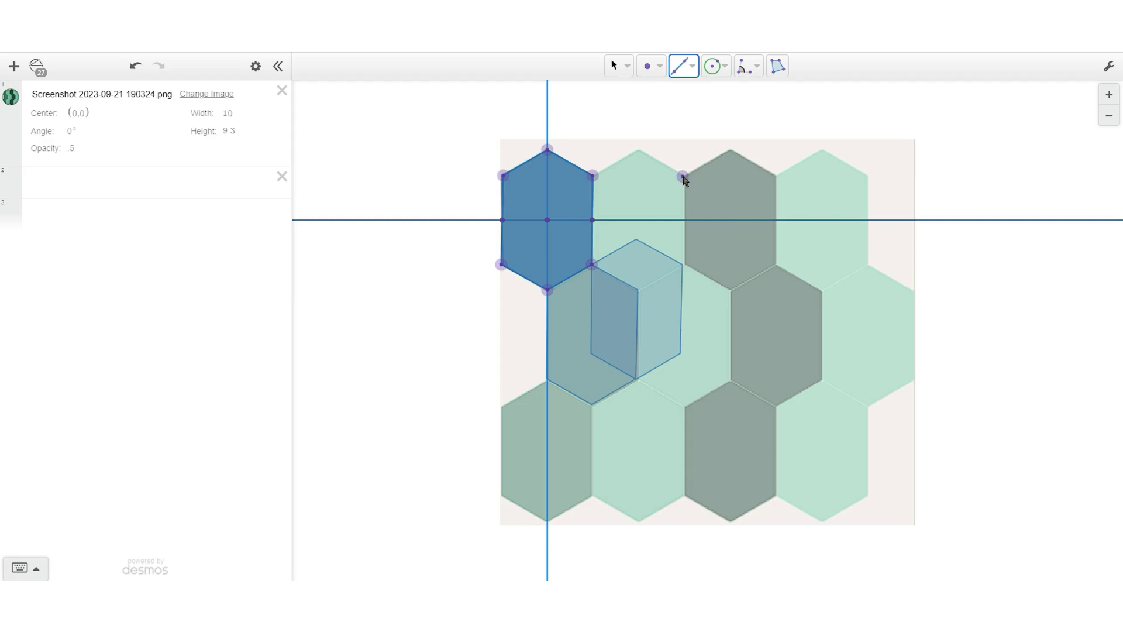
left_click(685, 175)
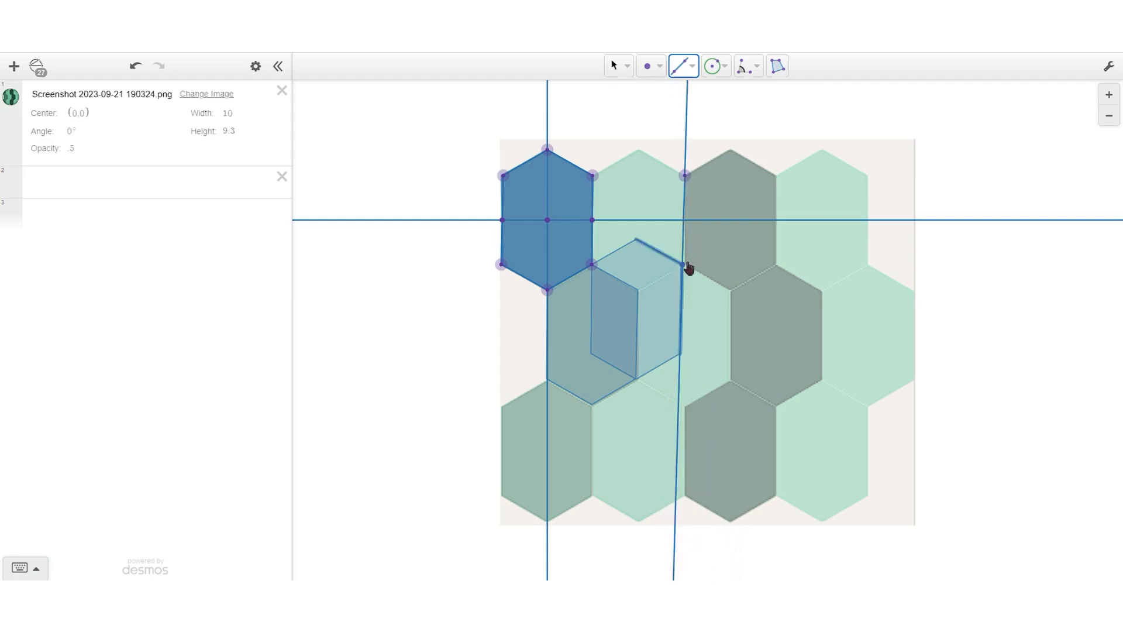
left_click(690, 263)
left_click(612, 62)
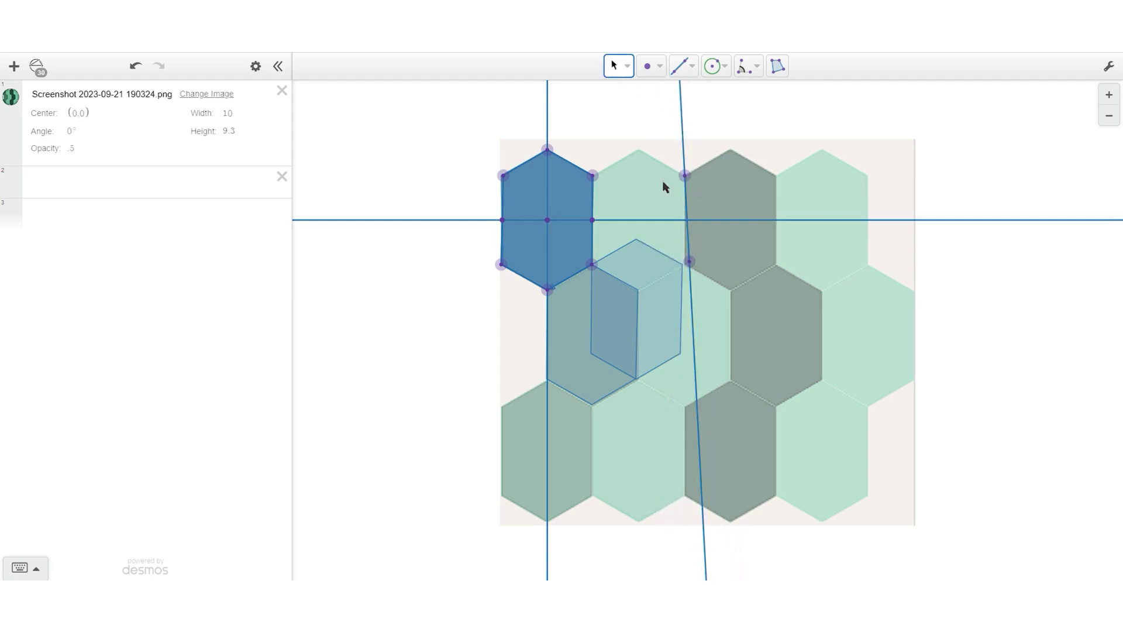
left_click_drag(690, 262, 685, 267)
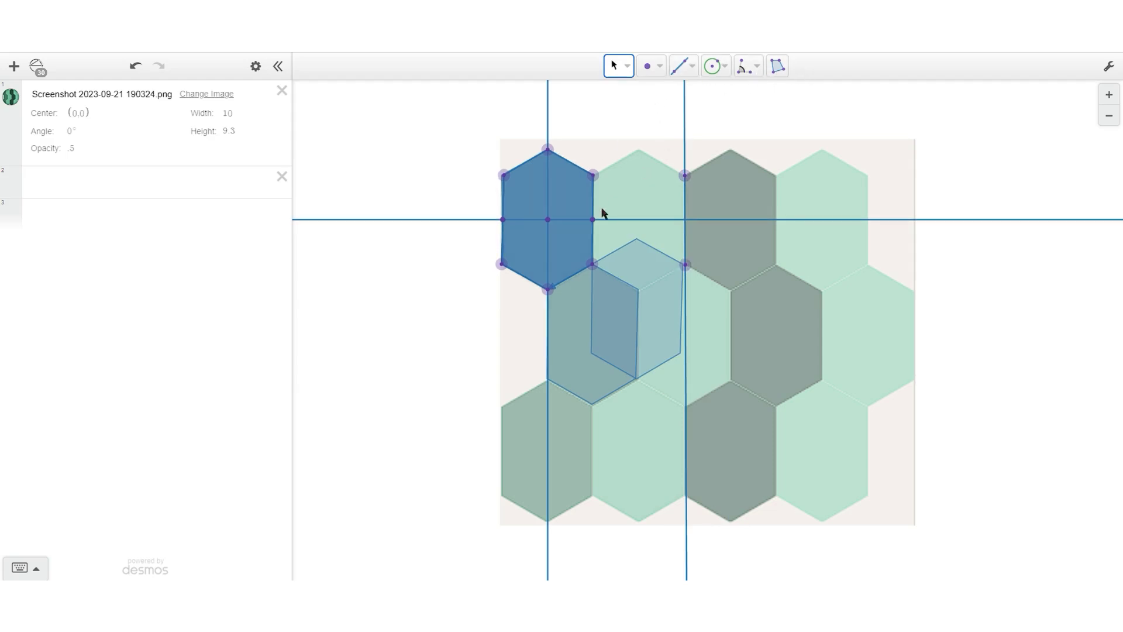
Step: Reflect the traced hexagon across the new vertical line
left_click(566, 203)
left_click(783, 66)
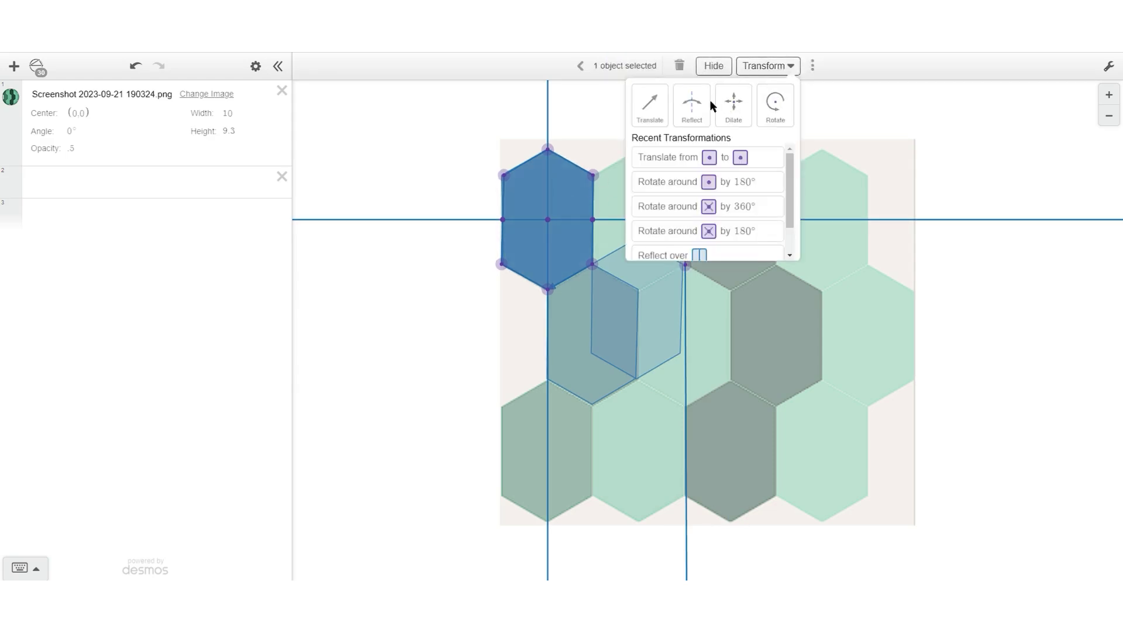
left_click(695, 105)
left_click(685, 158)
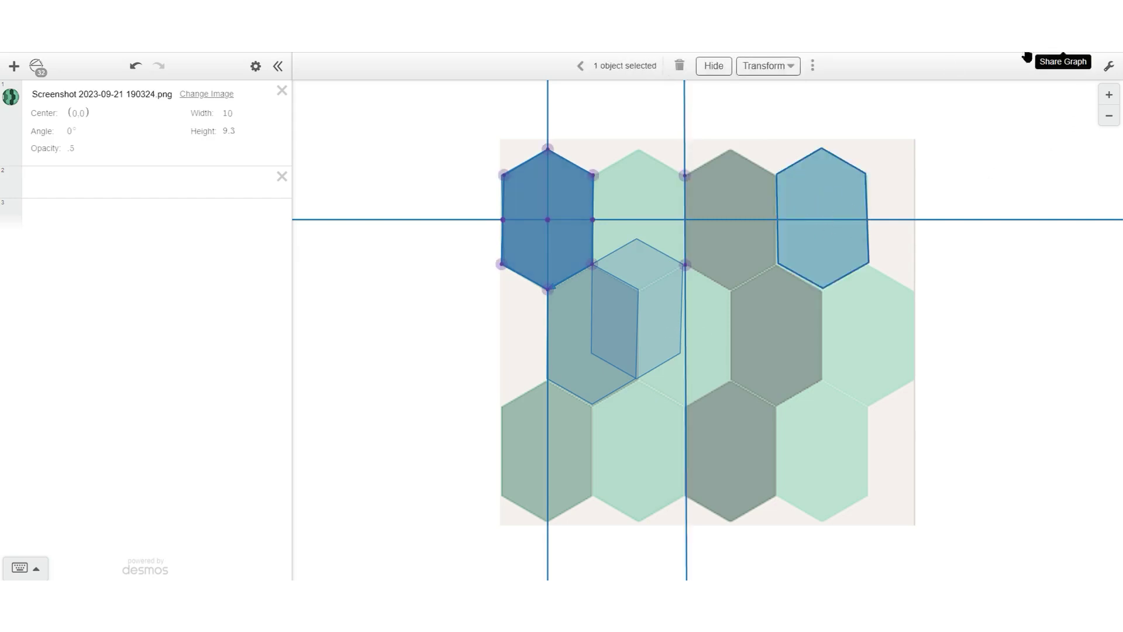
Step: Rename the graph to 'Opto Math: Rigid Transformations'
key("Escape")
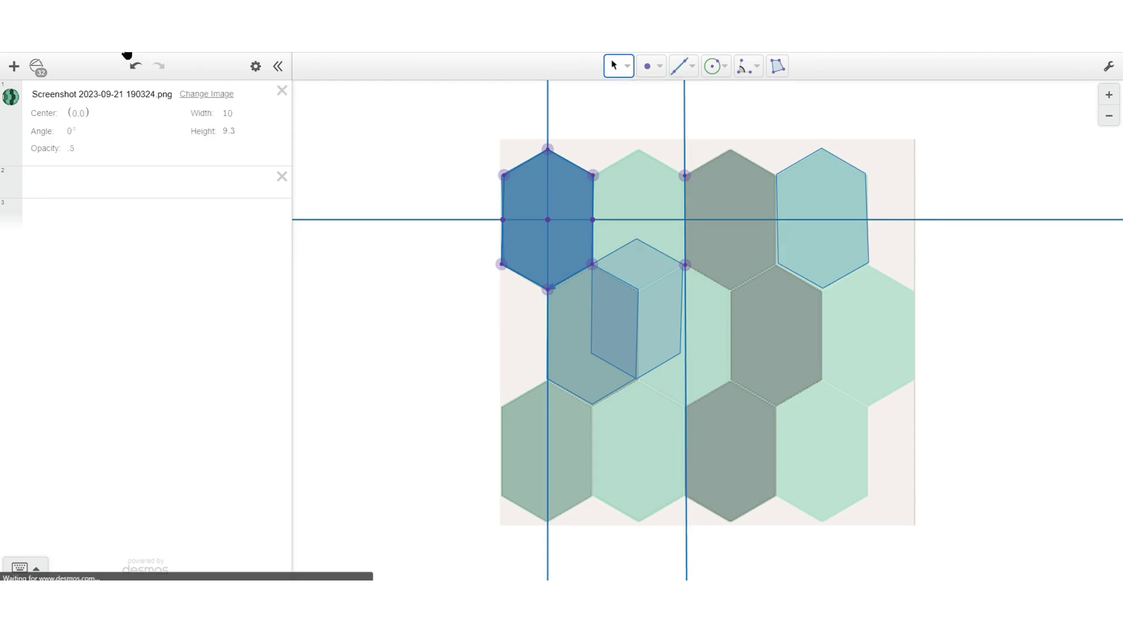
left_click(135, 52)
left_click(108, 70)
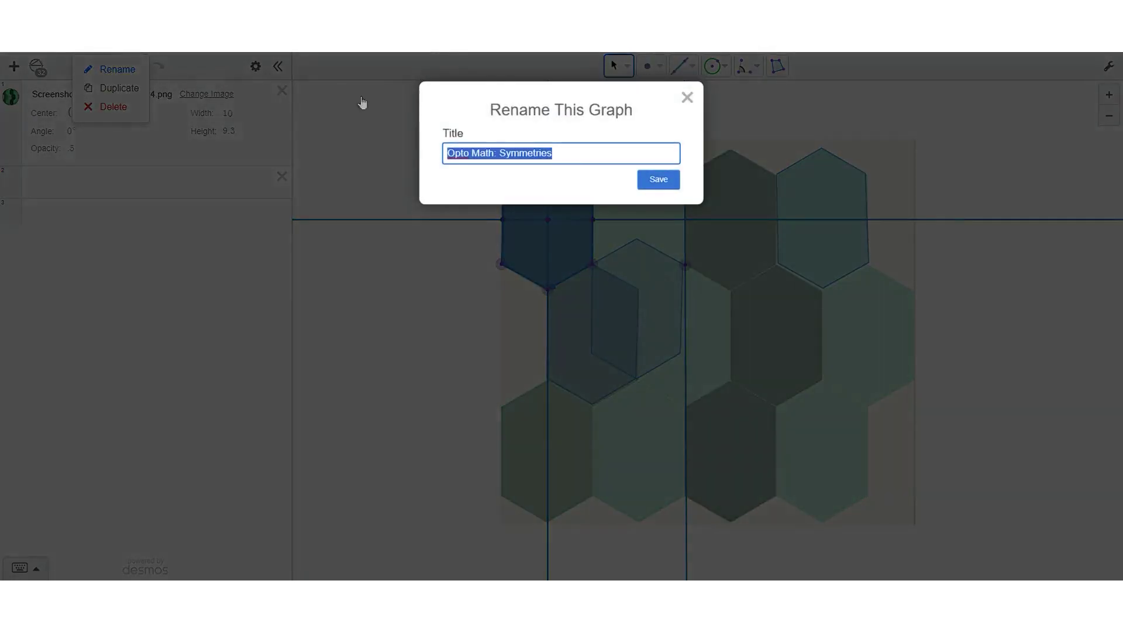
left_click(578, 159)
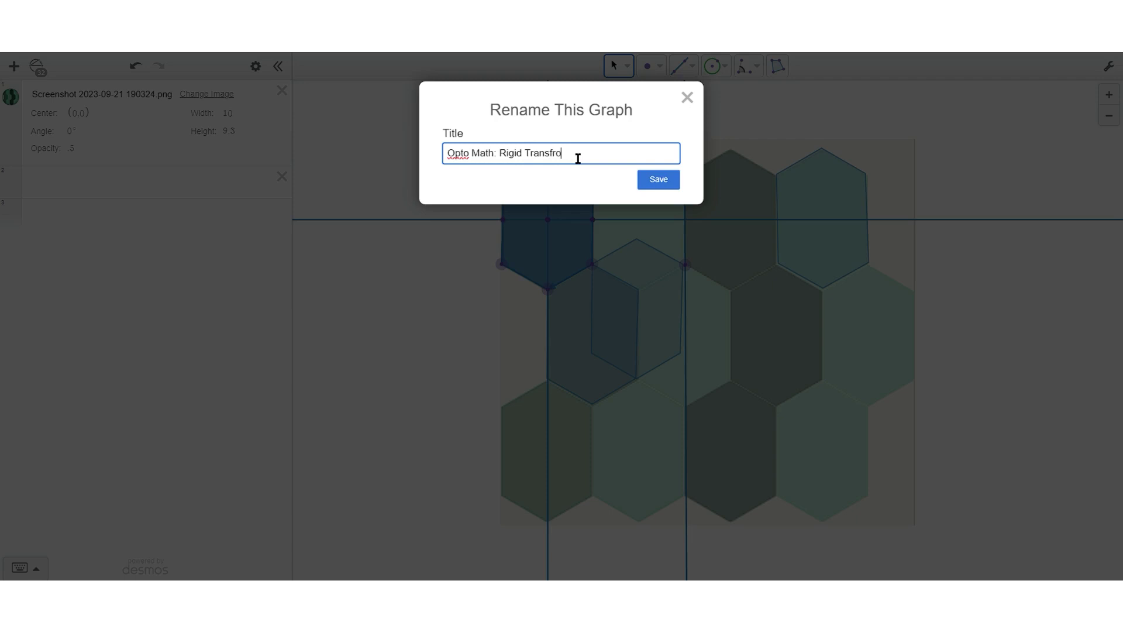
key("BackSpace")
key("BackSpace")
type("orm")
left_click(658, 179)
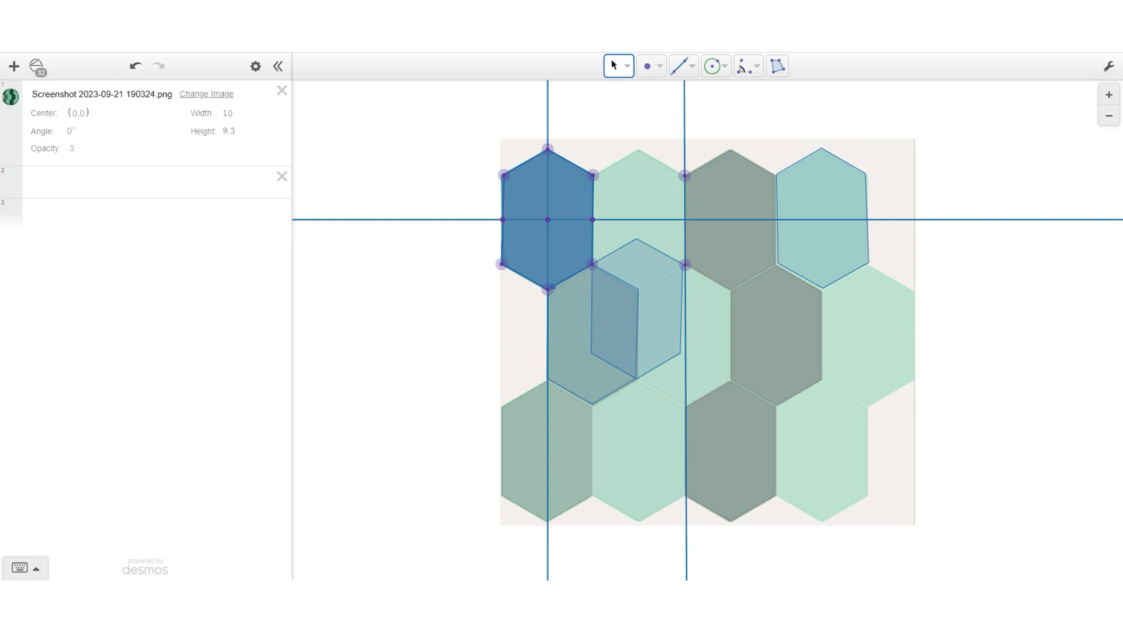
Step: Copy the graph's share link and bring up the image export preview
left_click(1065, 35)
left_click(1091, 110)
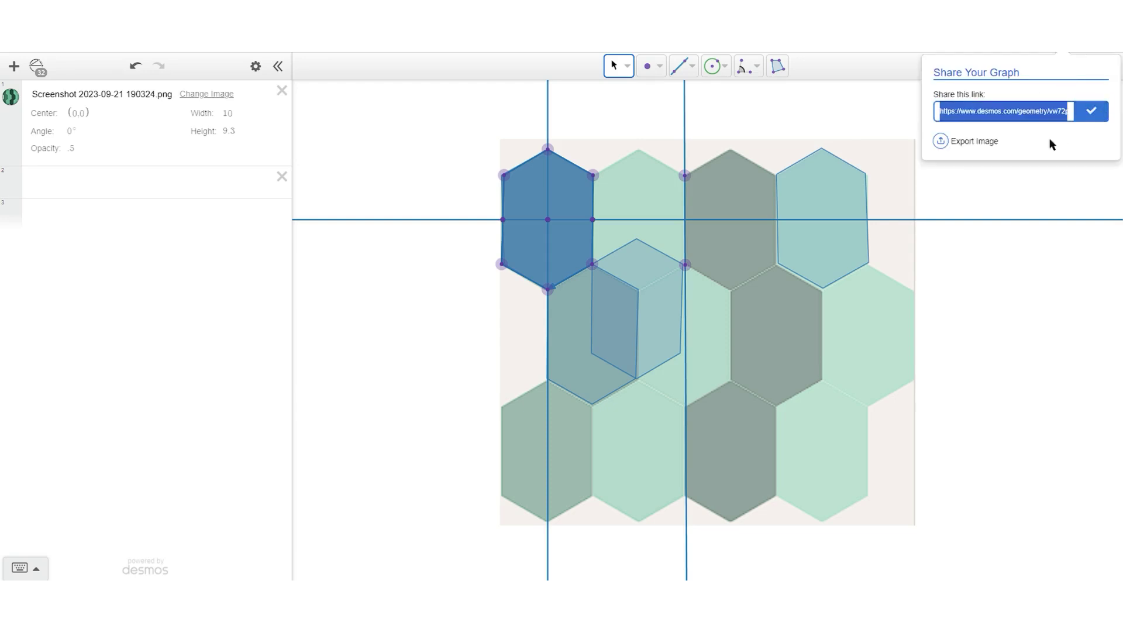
left_click(985, 143)
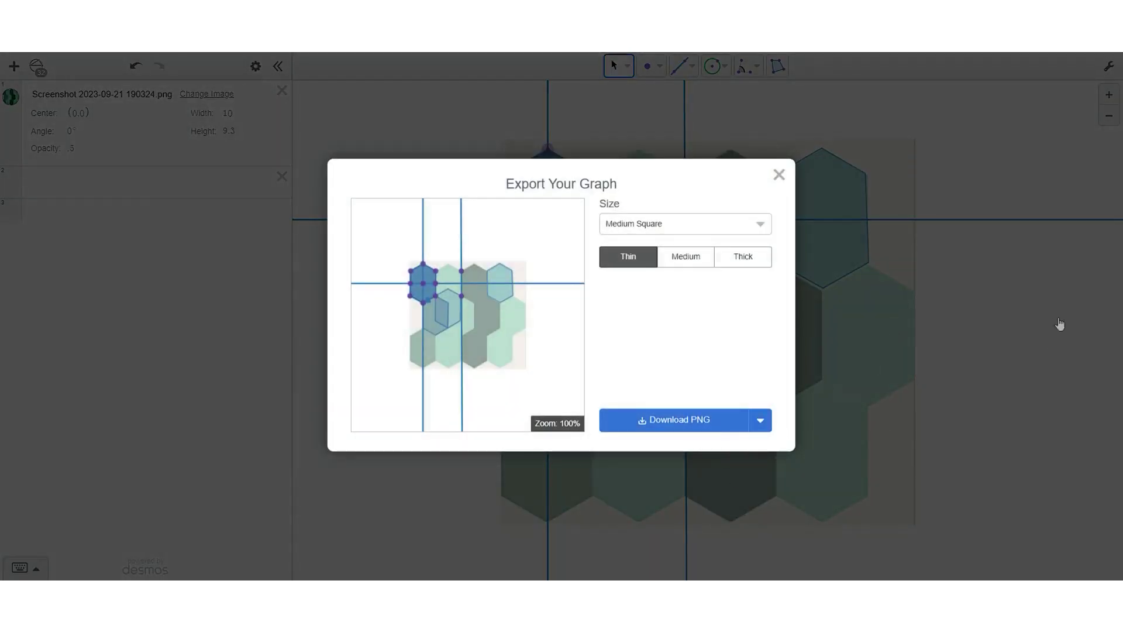